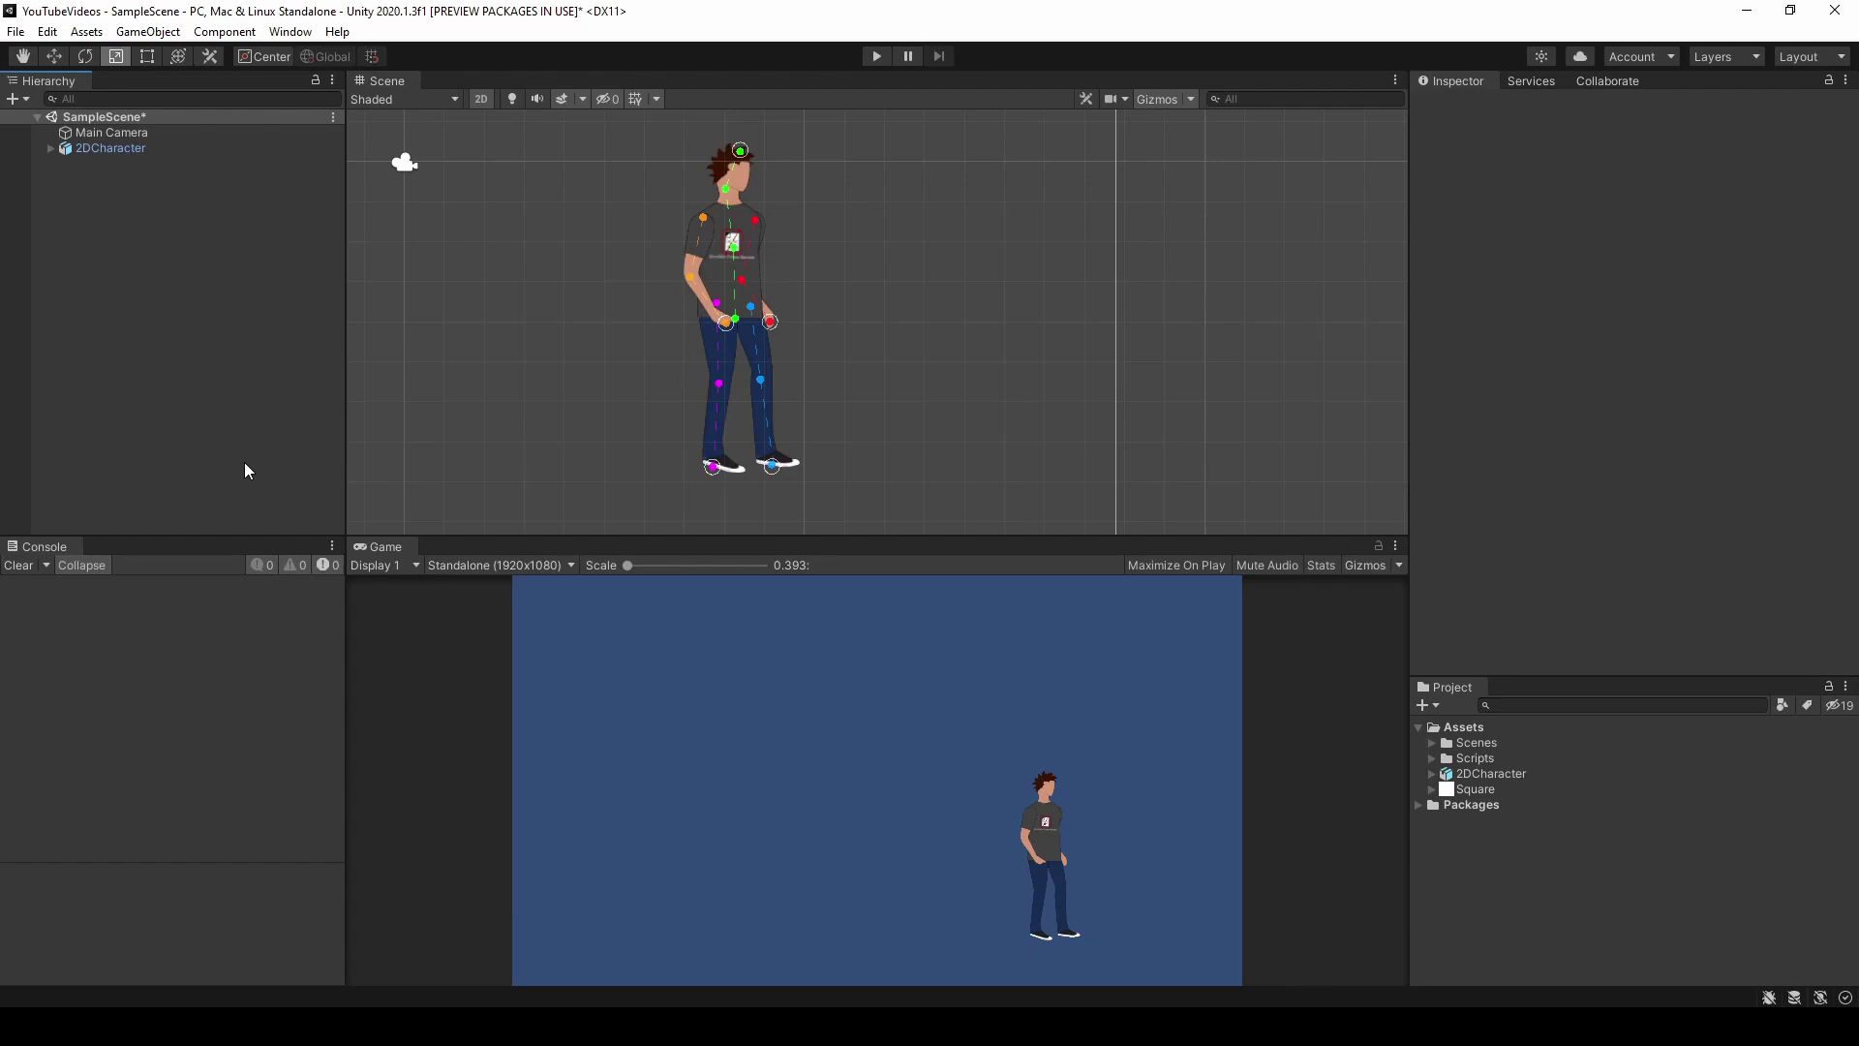
- Inspect the Main Camera and the 2DCharacter bone and IK target hierarchy, then deselect everything
left_click(153, 134)
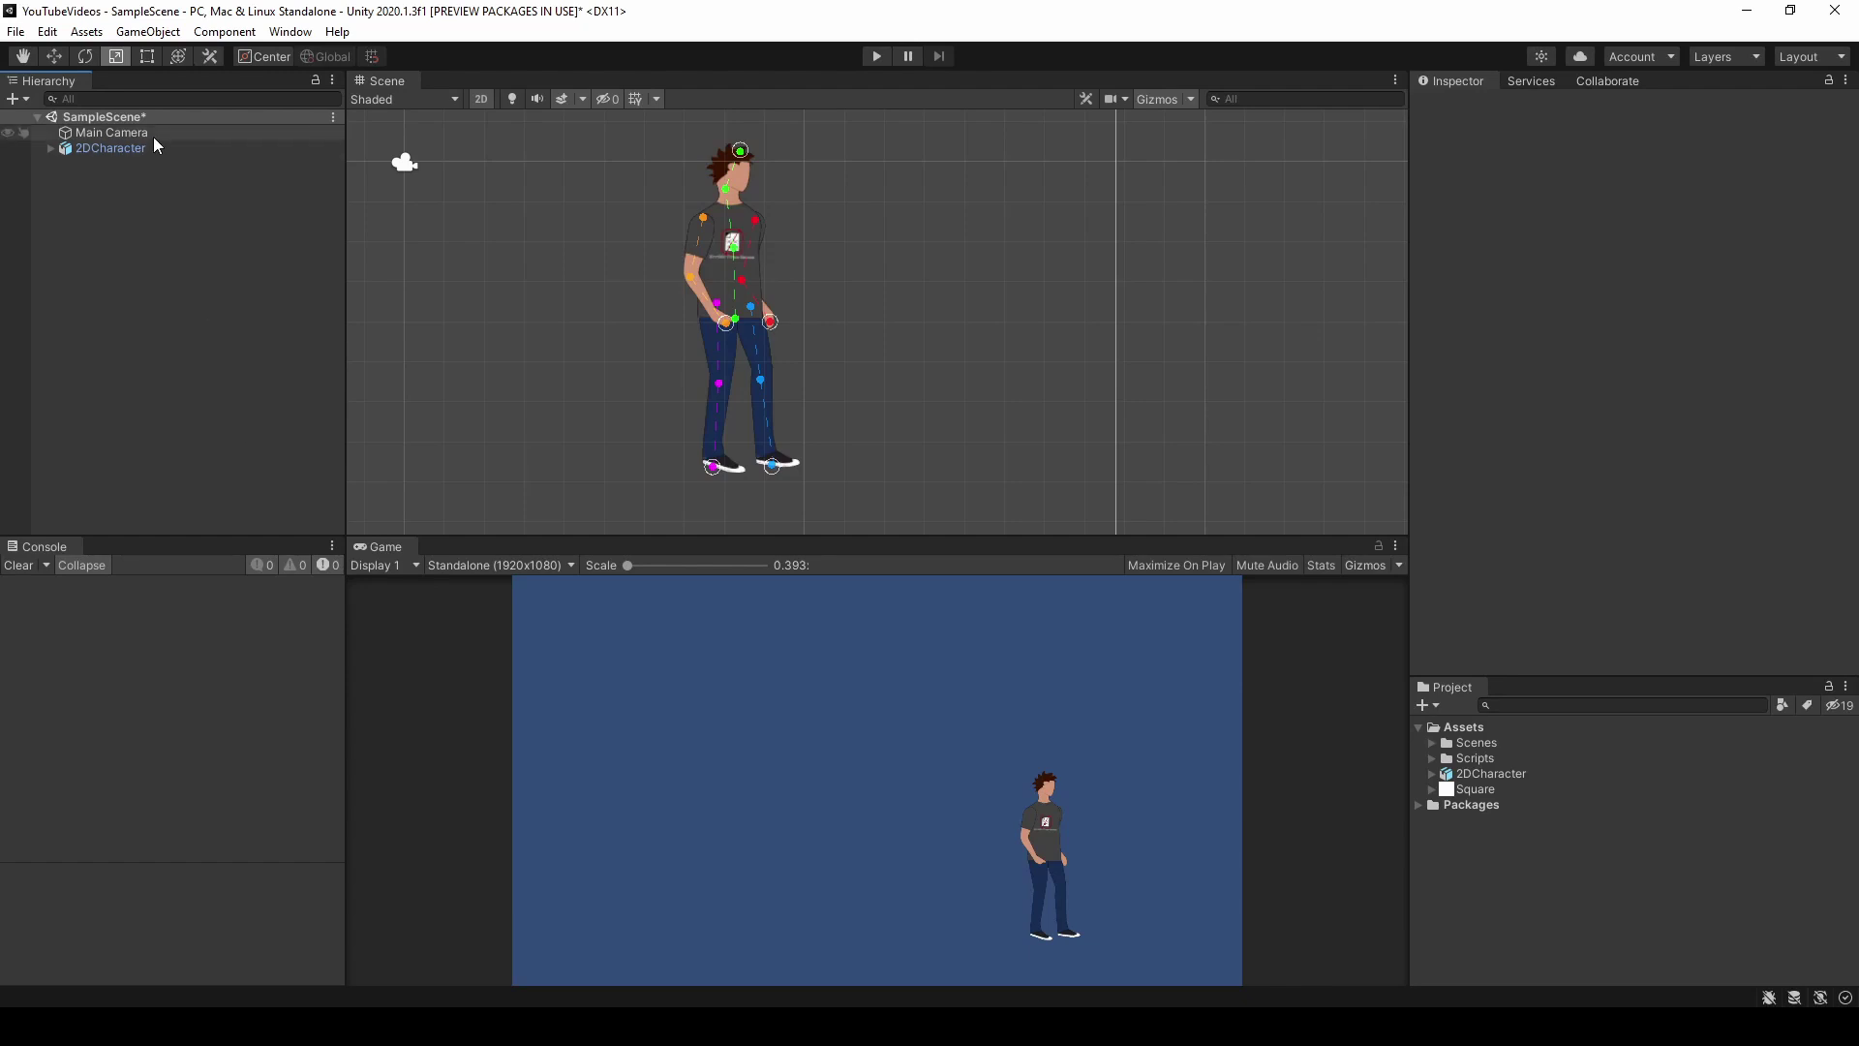
left_click(145, 148)
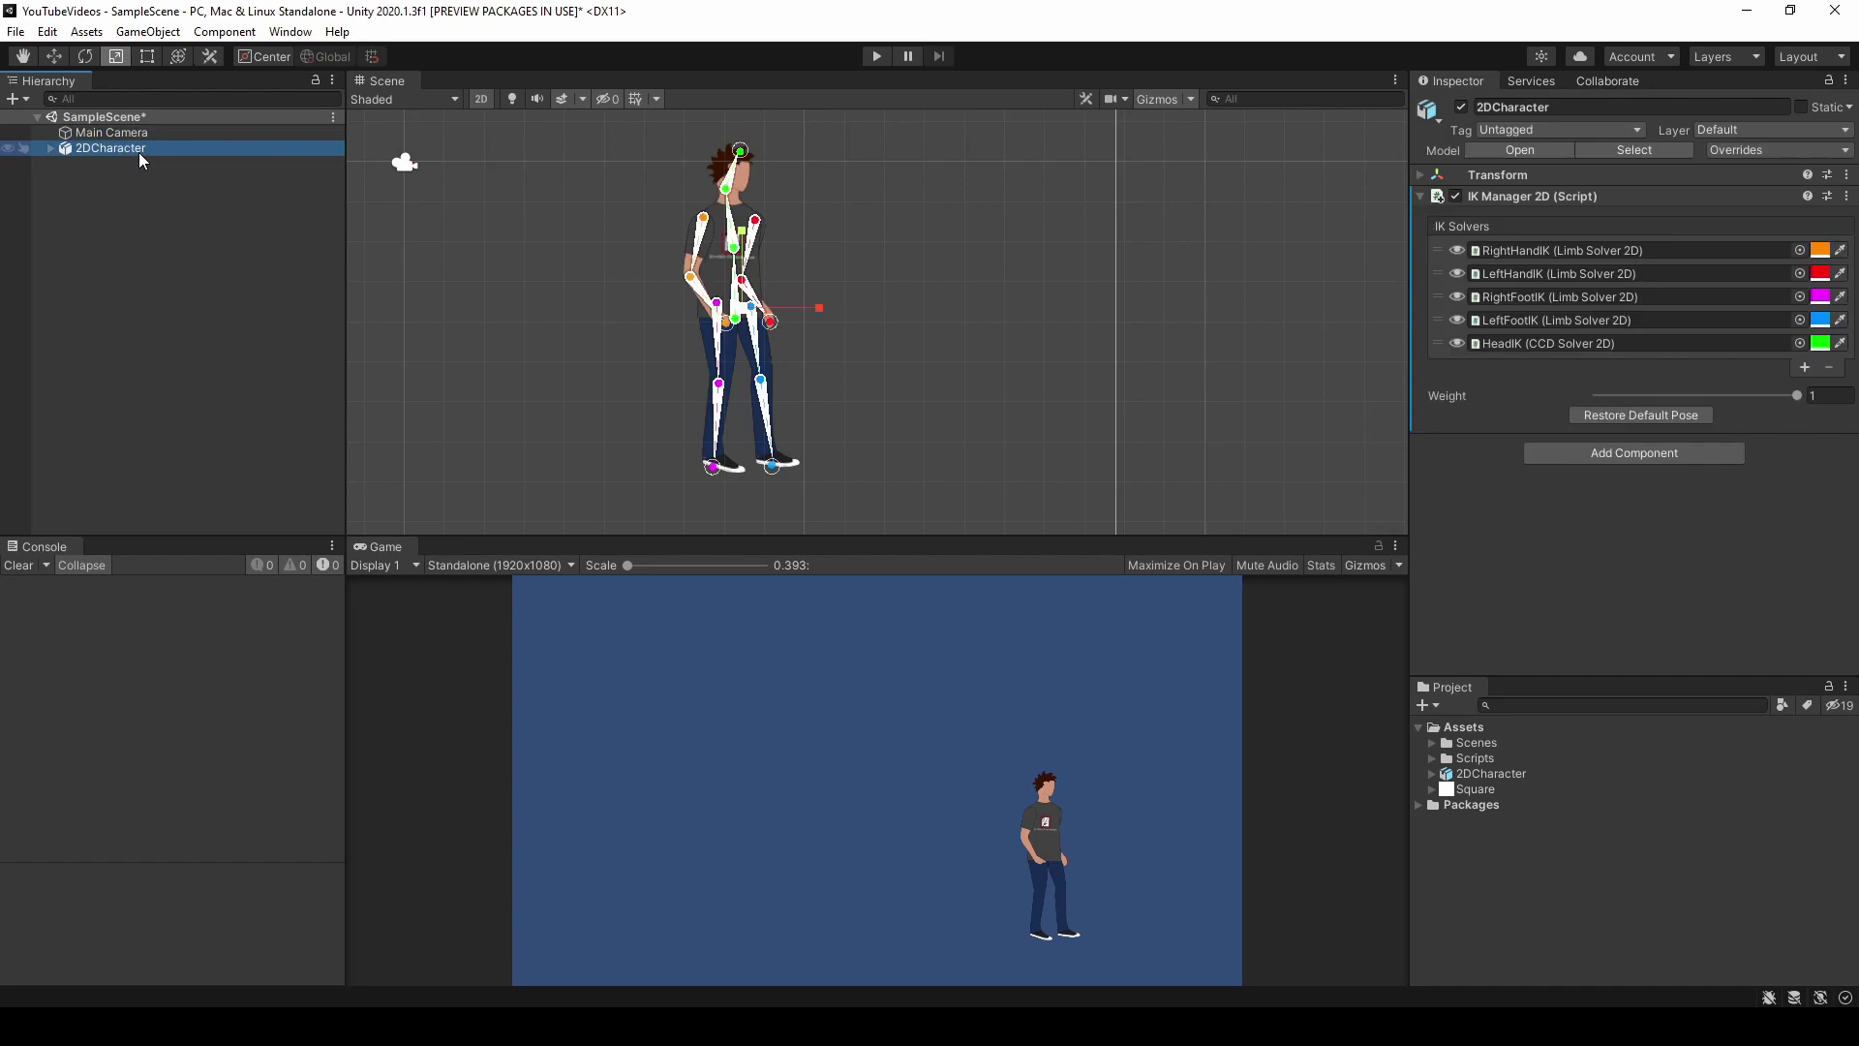
left_click(50, 148)
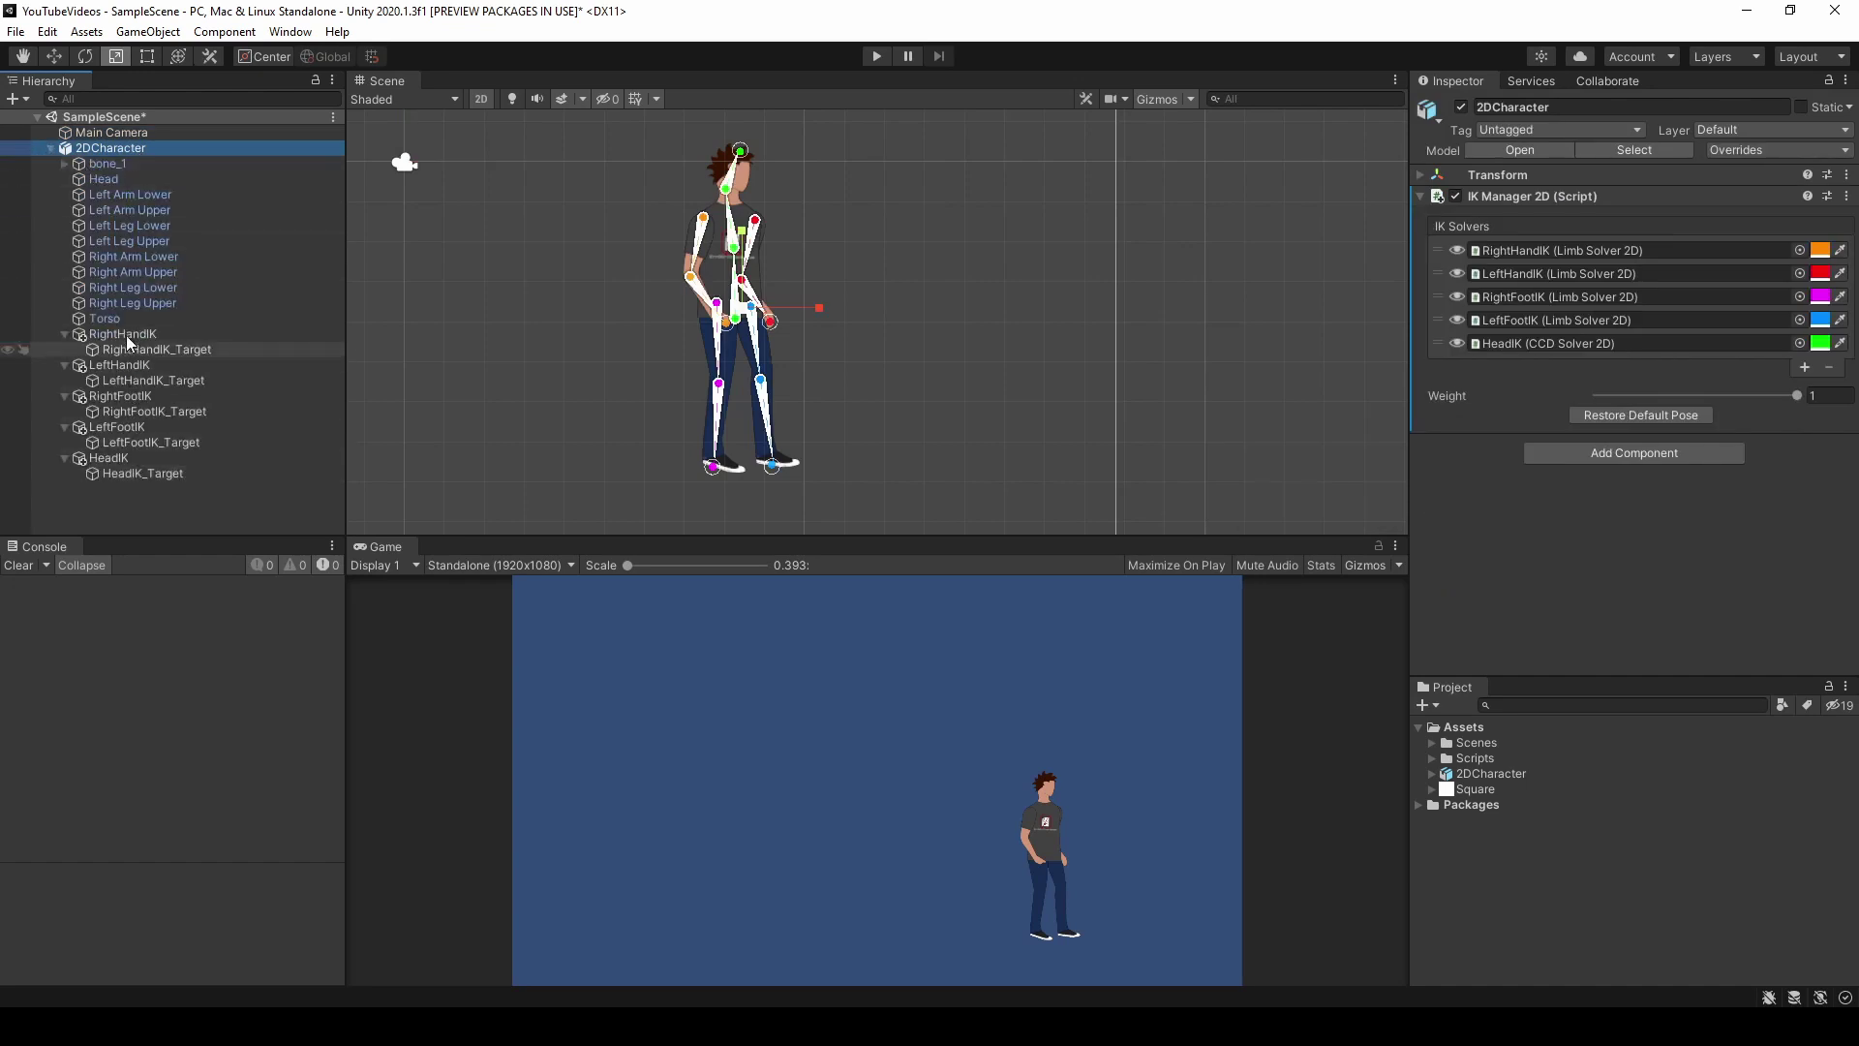
left_click(50, 148)
left_click(180, 260)
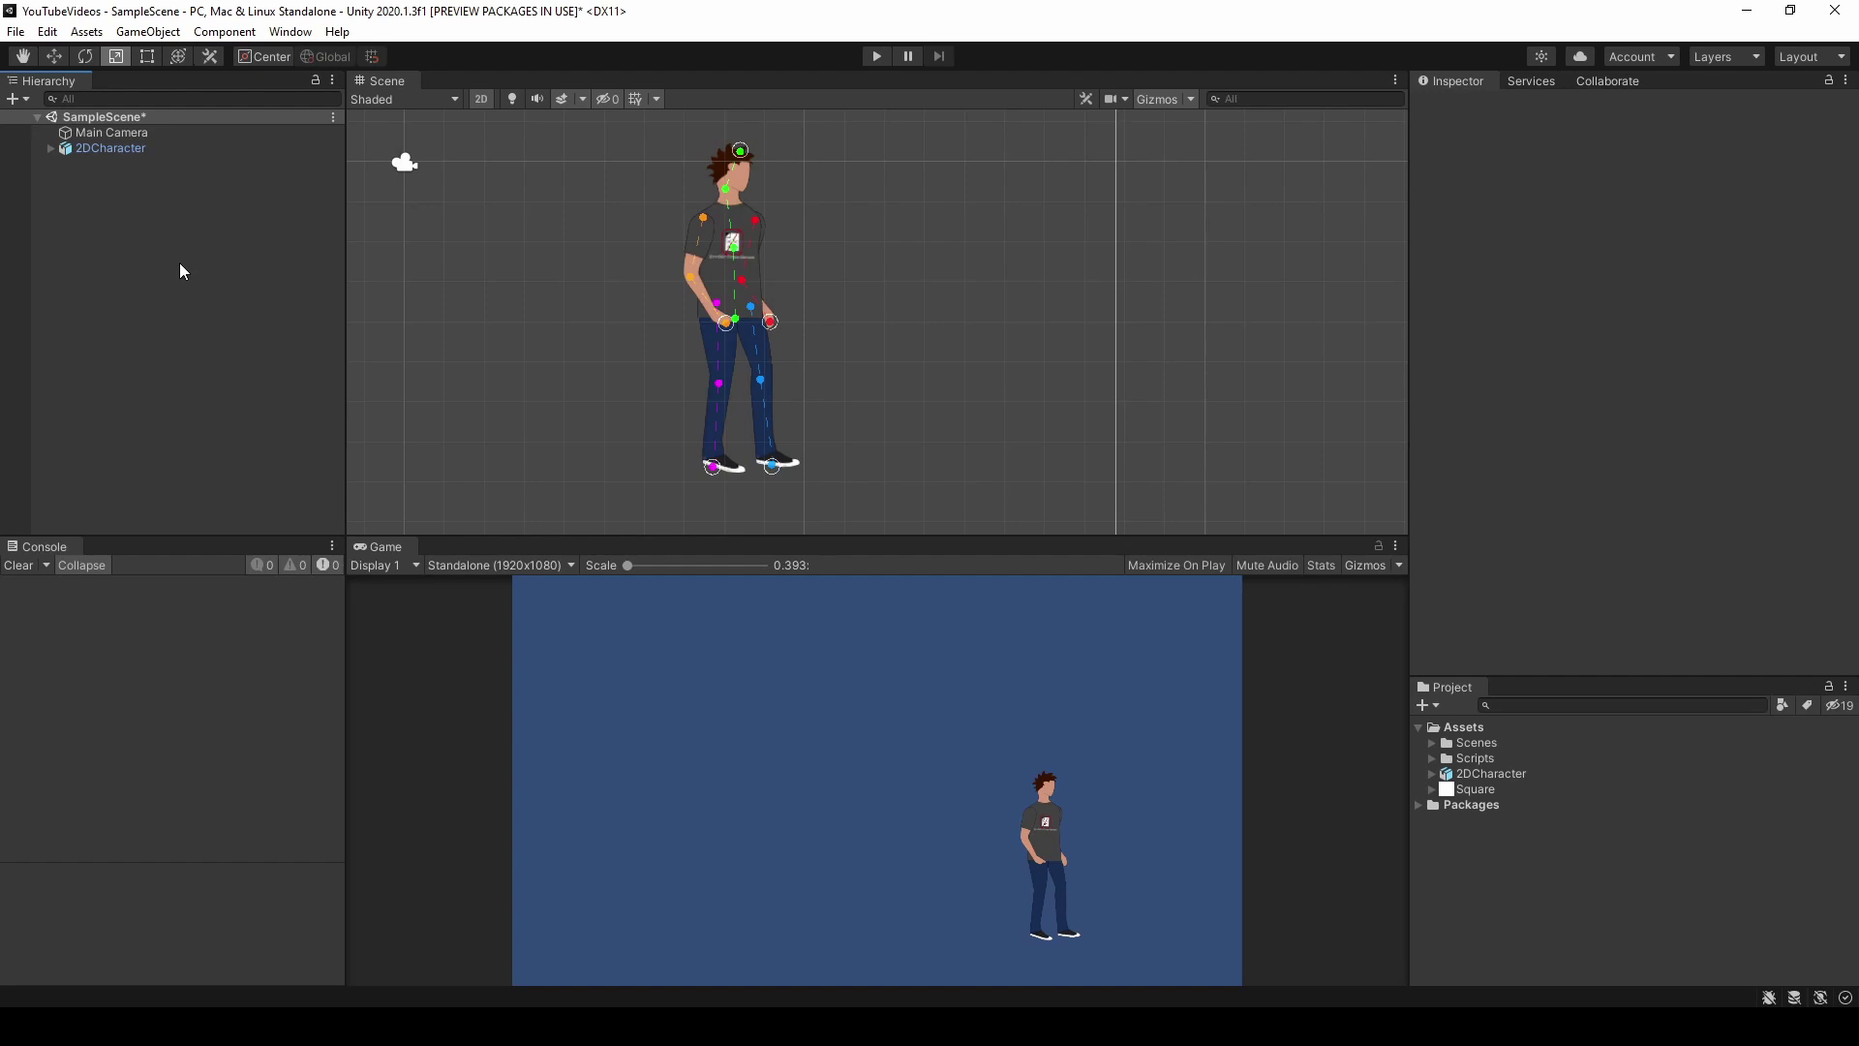
- Open the Animation window from the Window menu and dock it beside the Game view
left_click(293, 35)
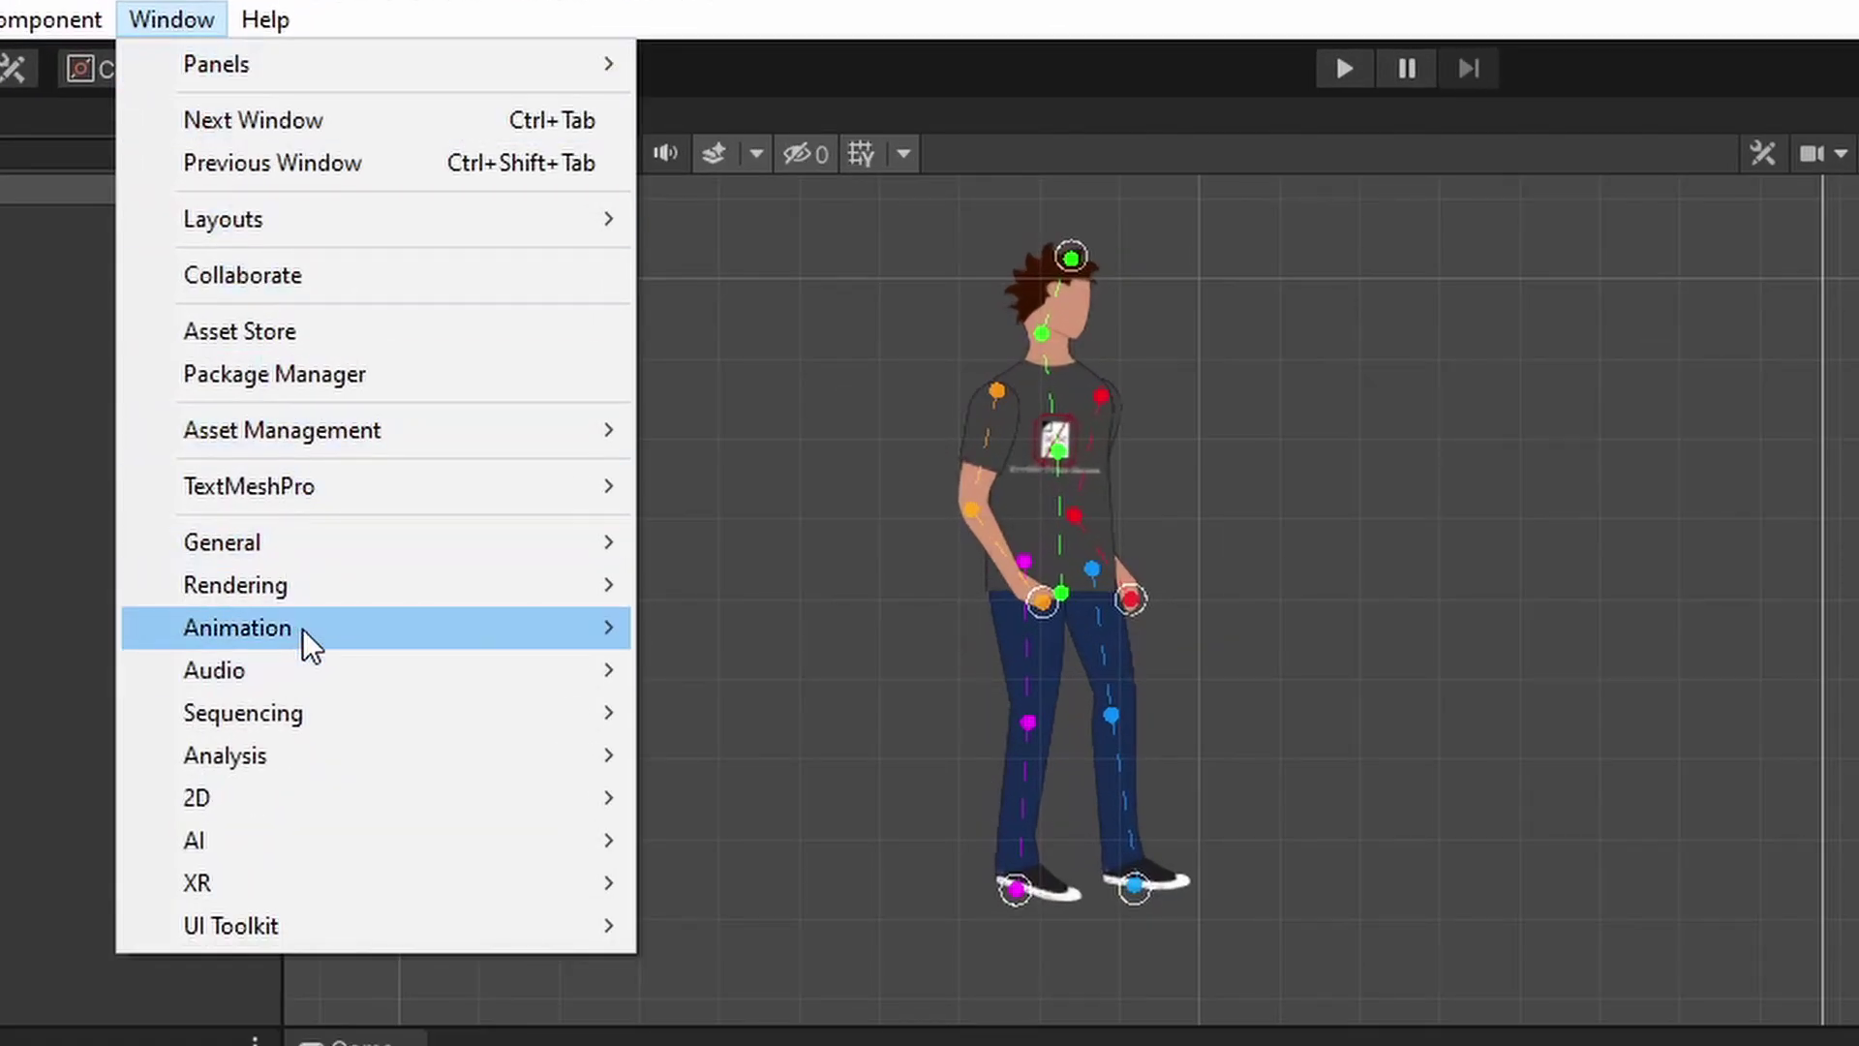
mouse_move(302, 632)
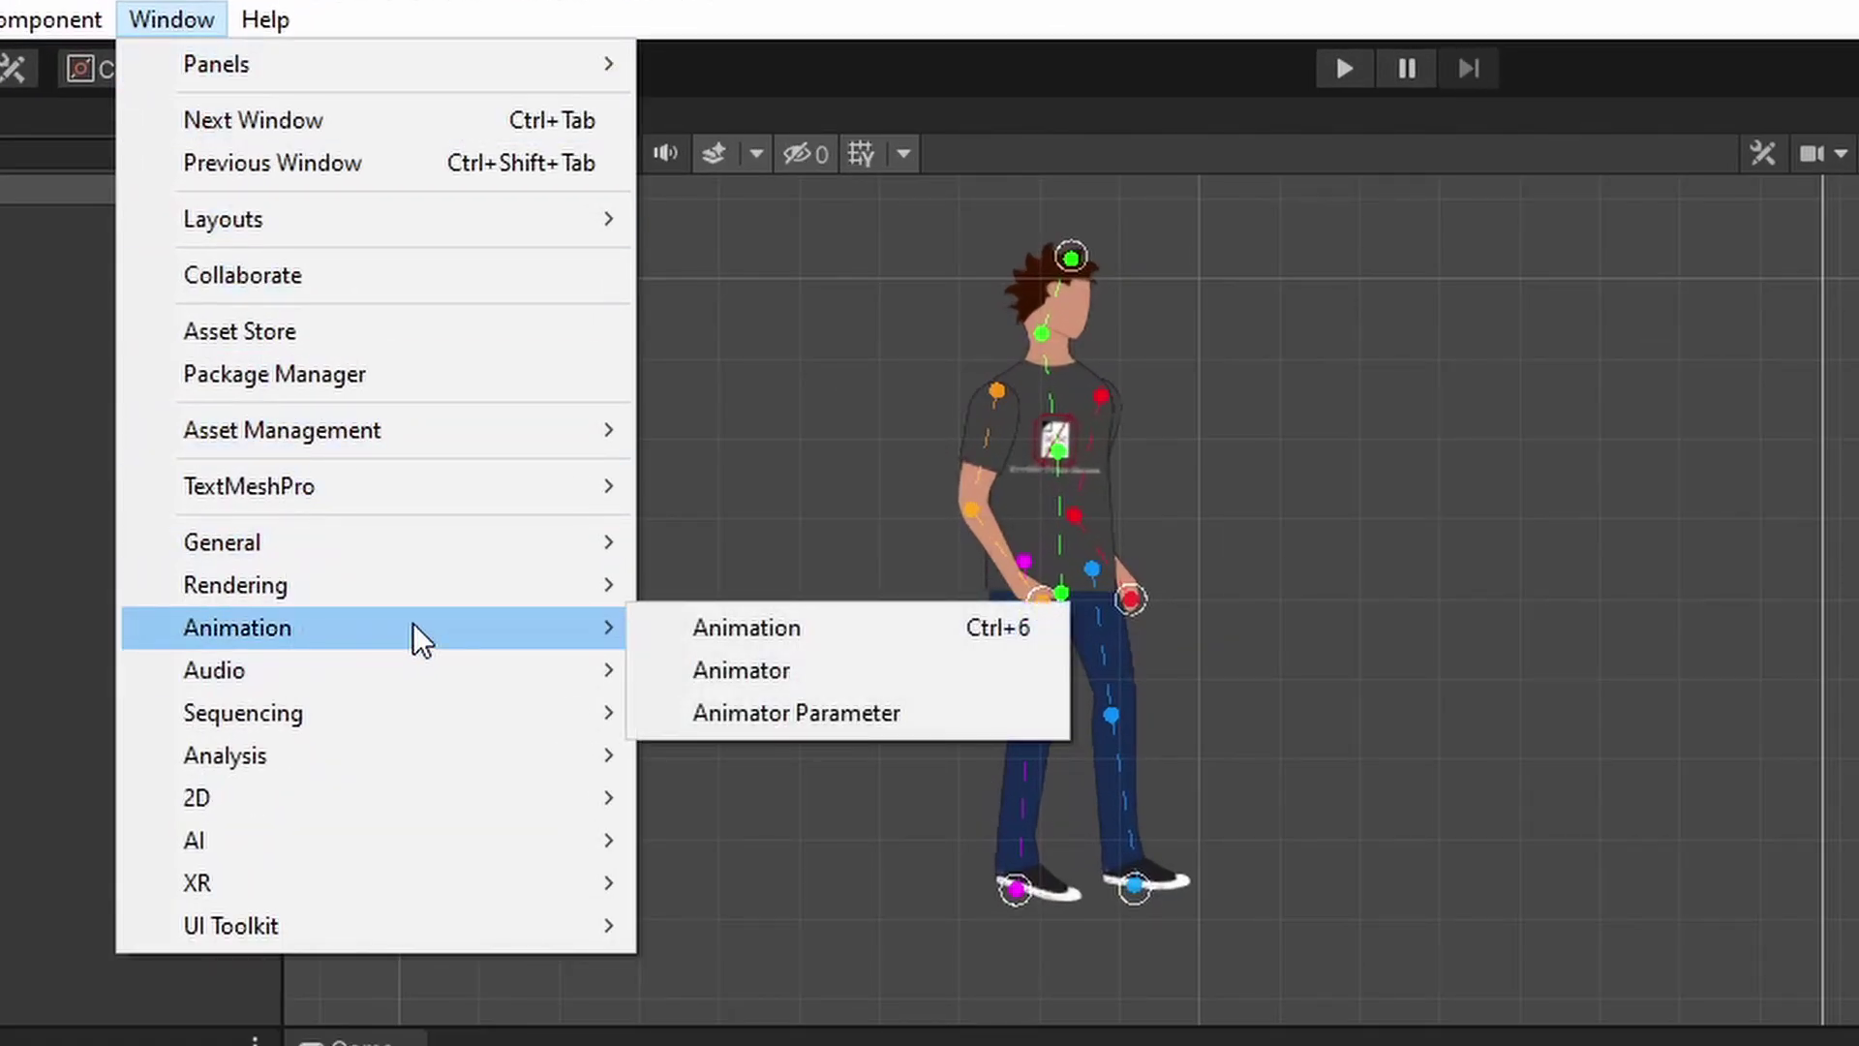
left_click(928, 628)
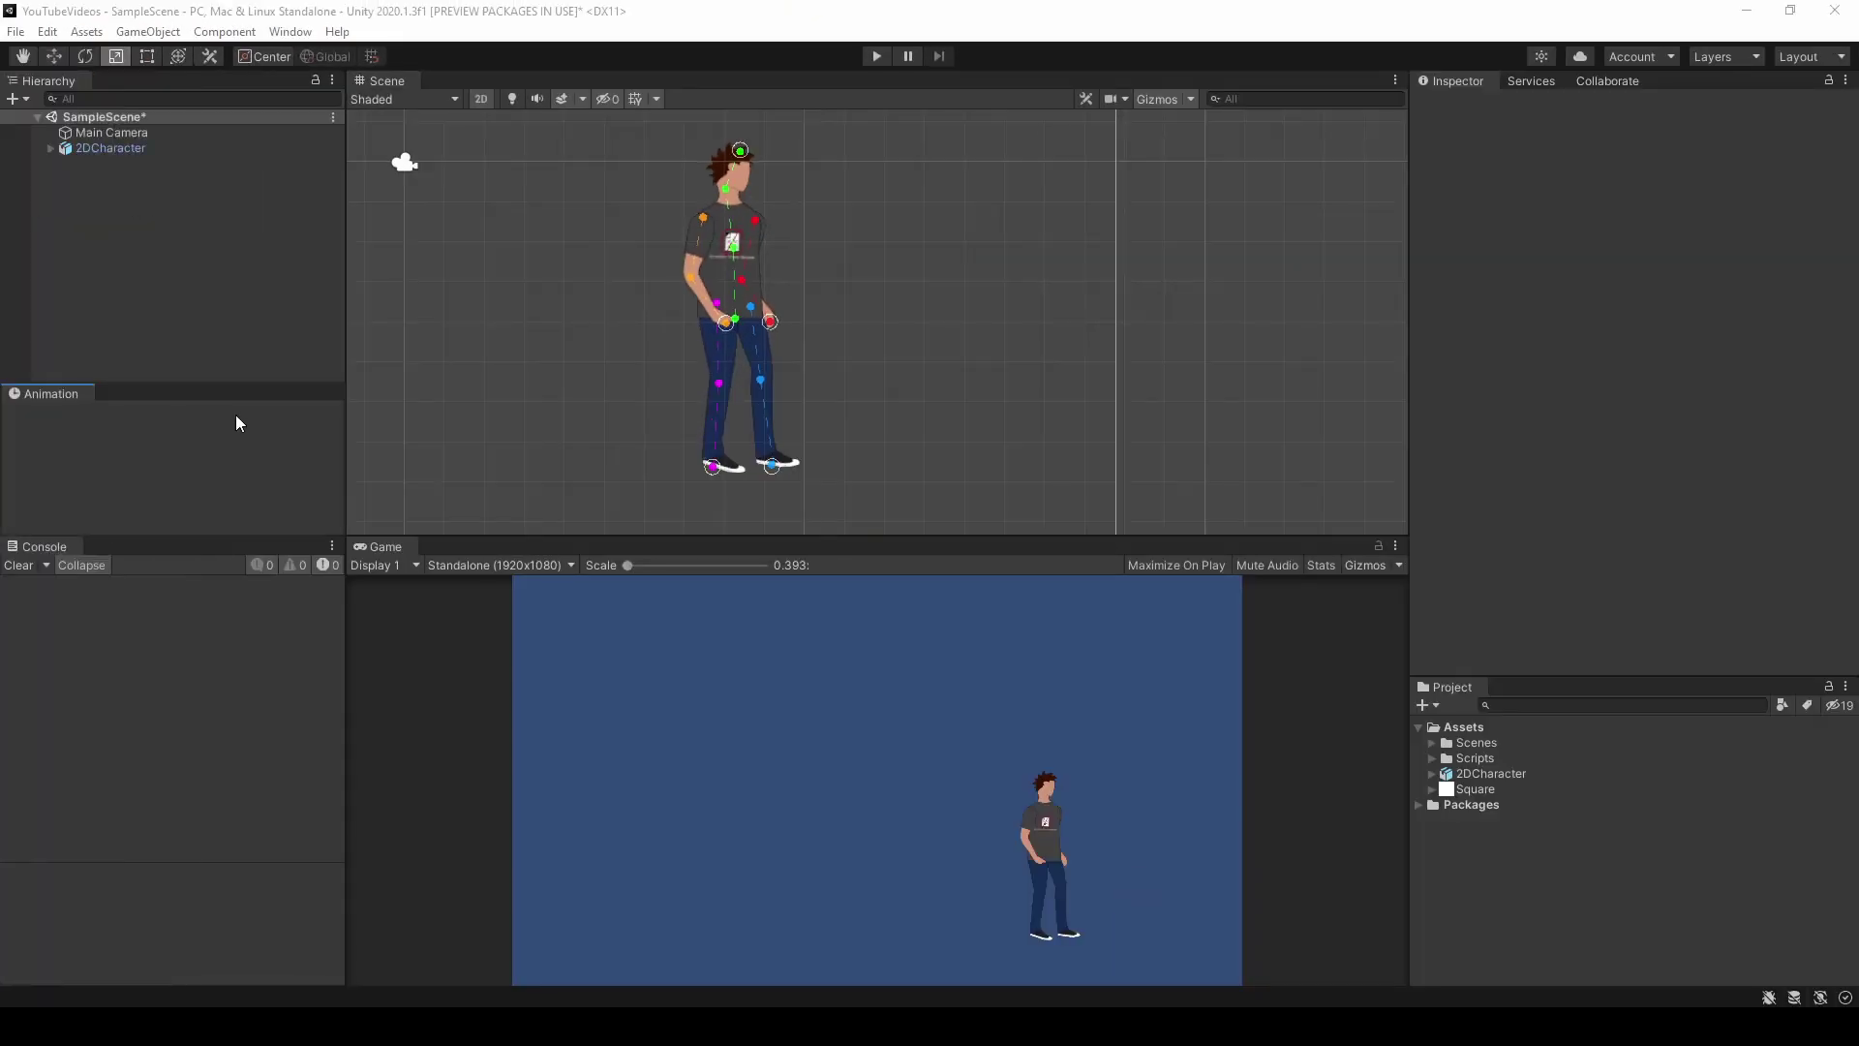
left_click_drag(236, 415, 465, 554)
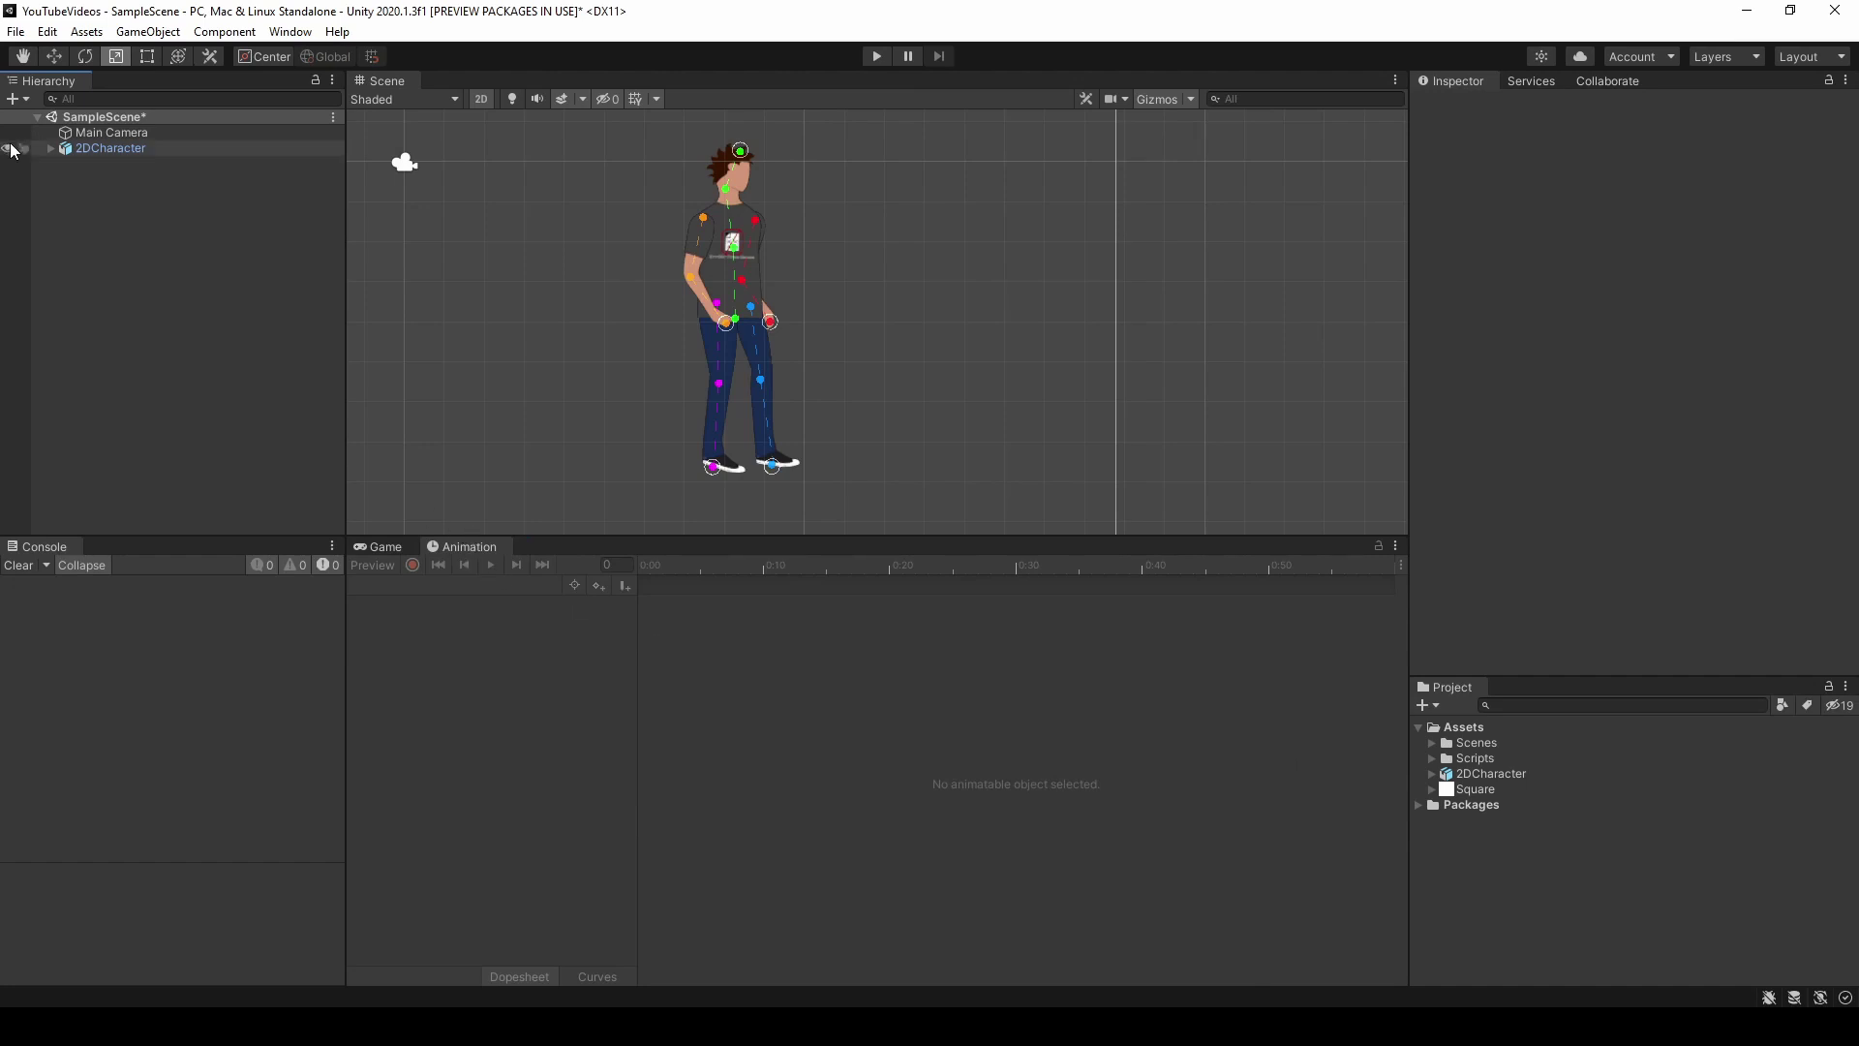
- With 2DCharacter selected, create a new clip named 'Walk' inside a new Animations folder
left_click(90, 148)
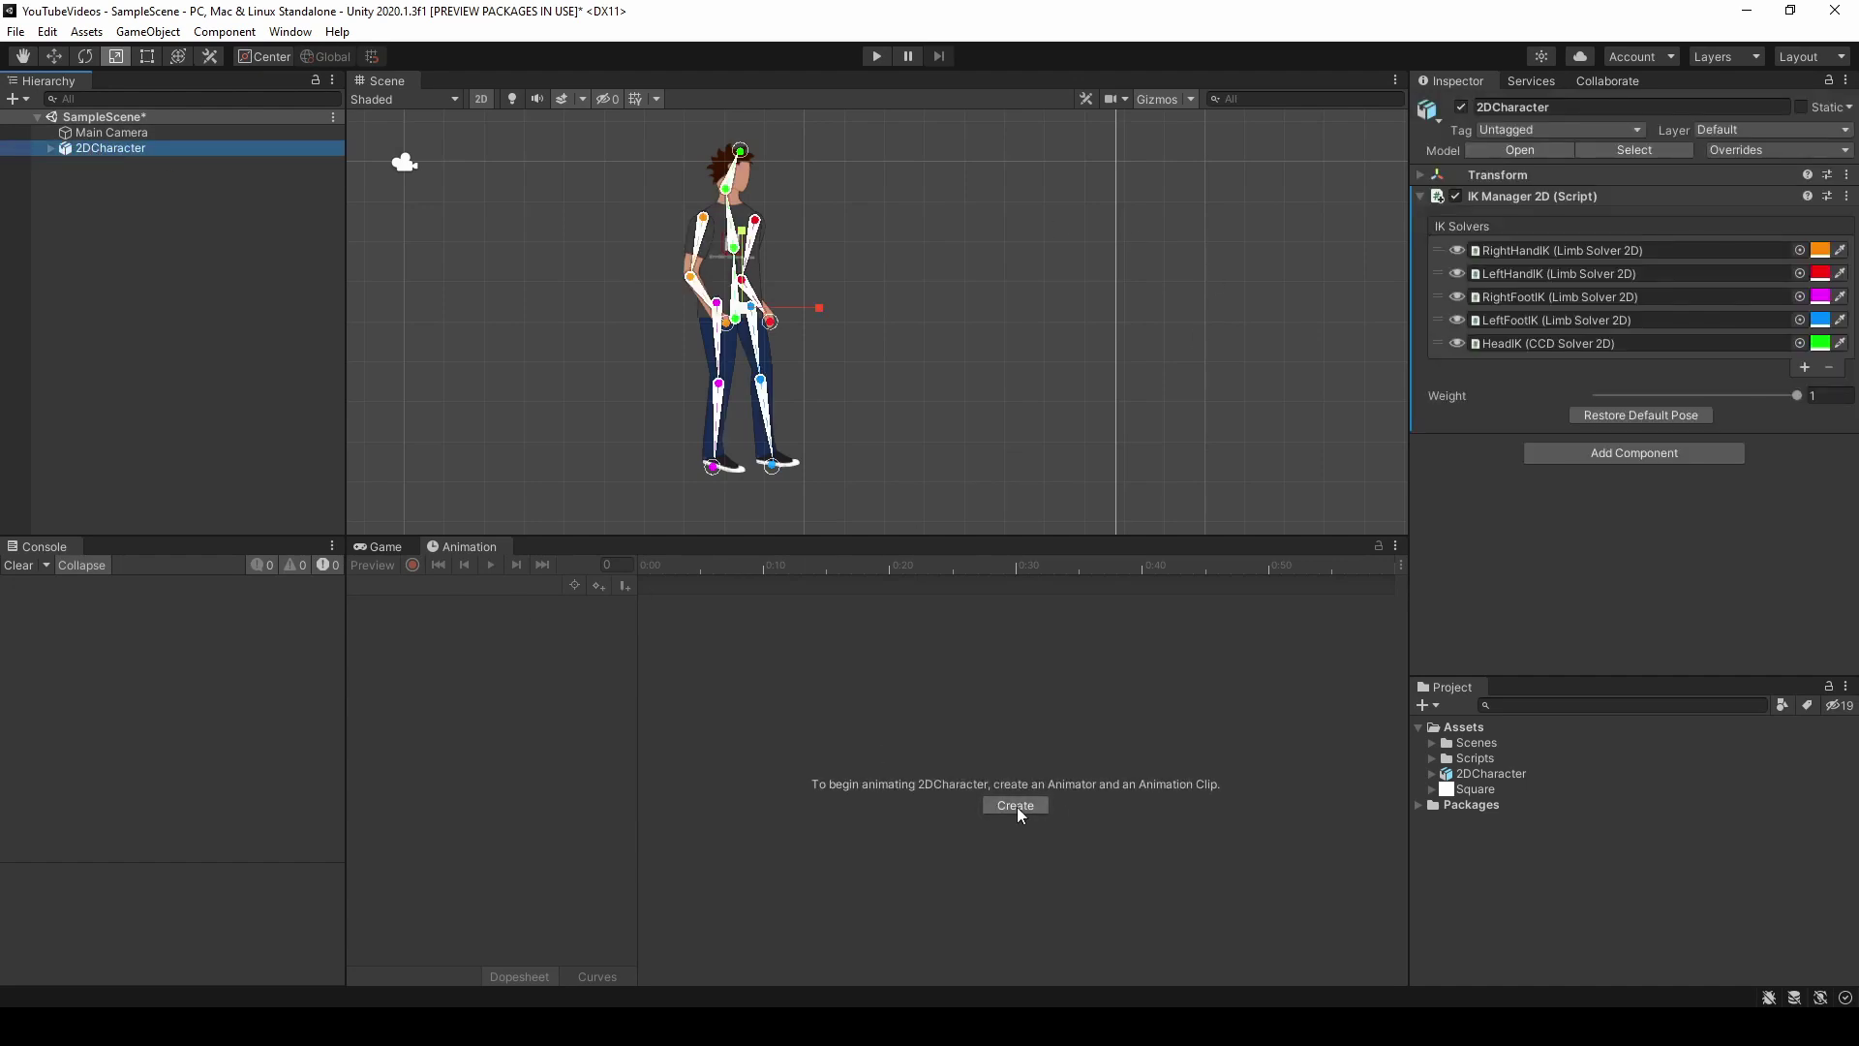
left_click(1015, 805)
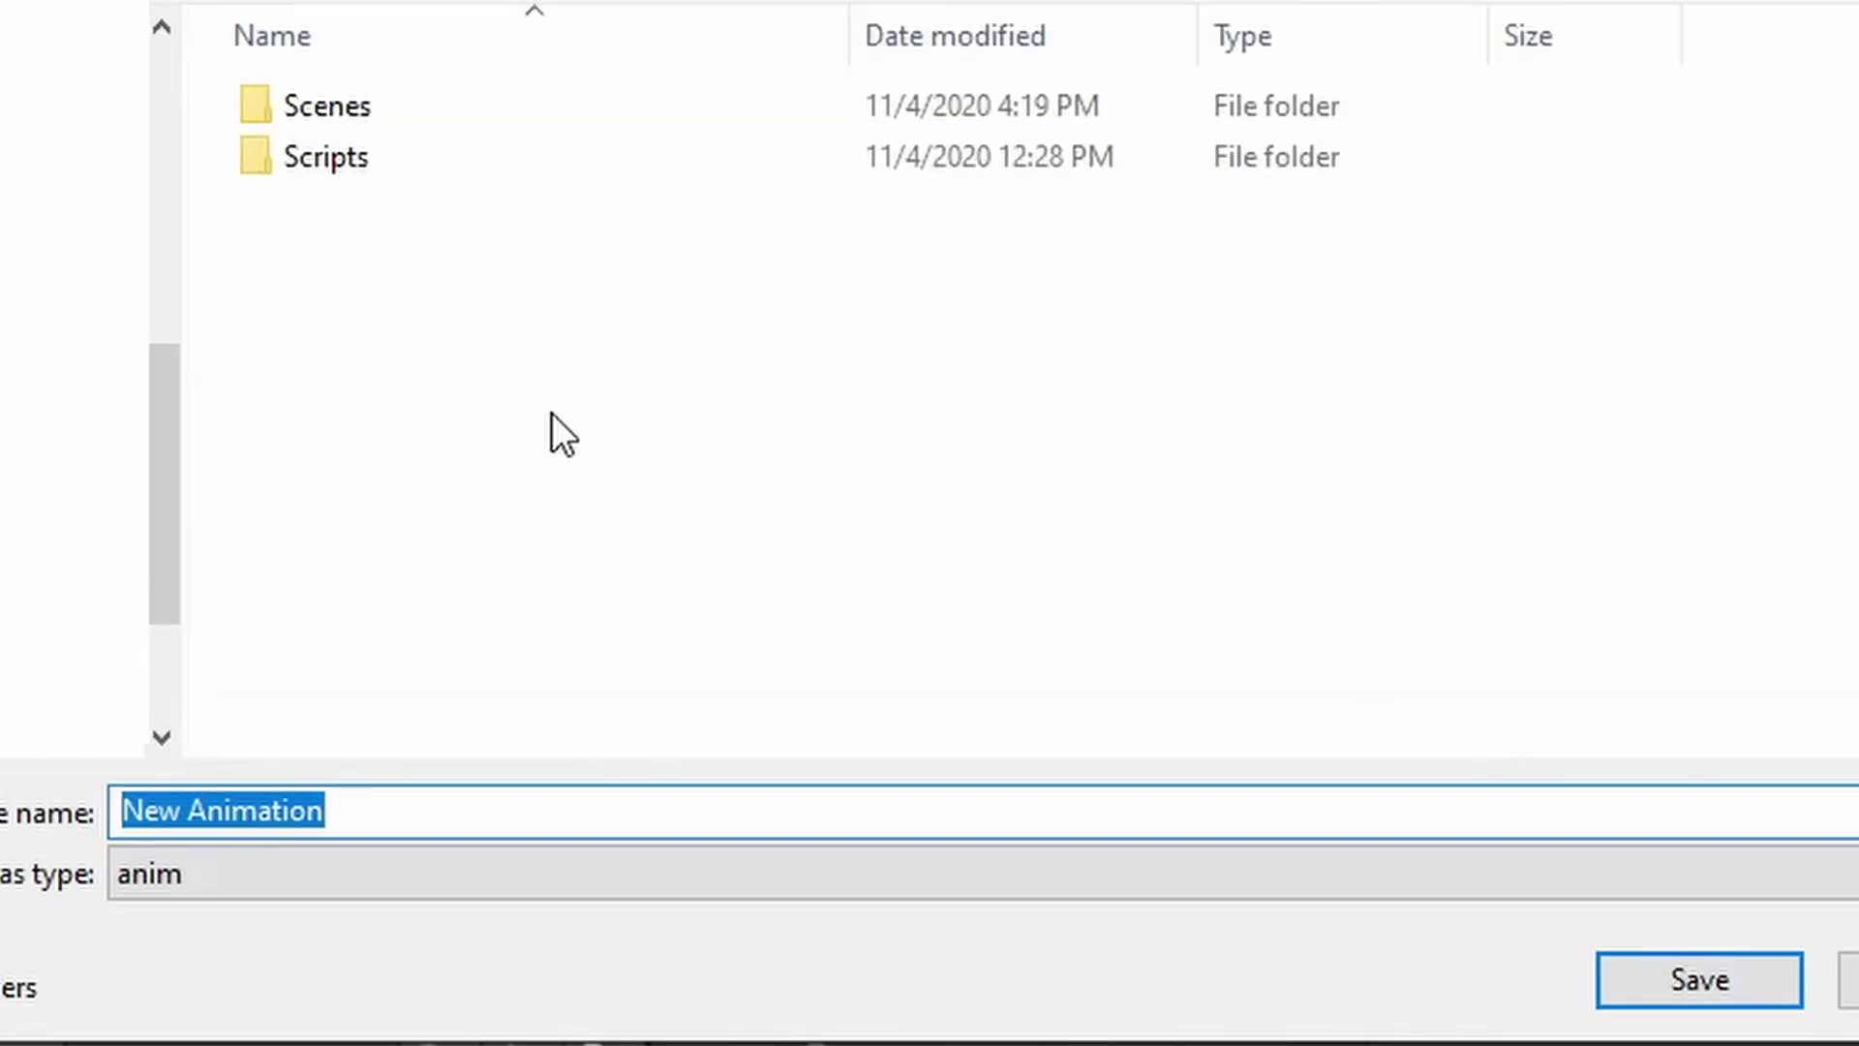
right_click(538, 382)
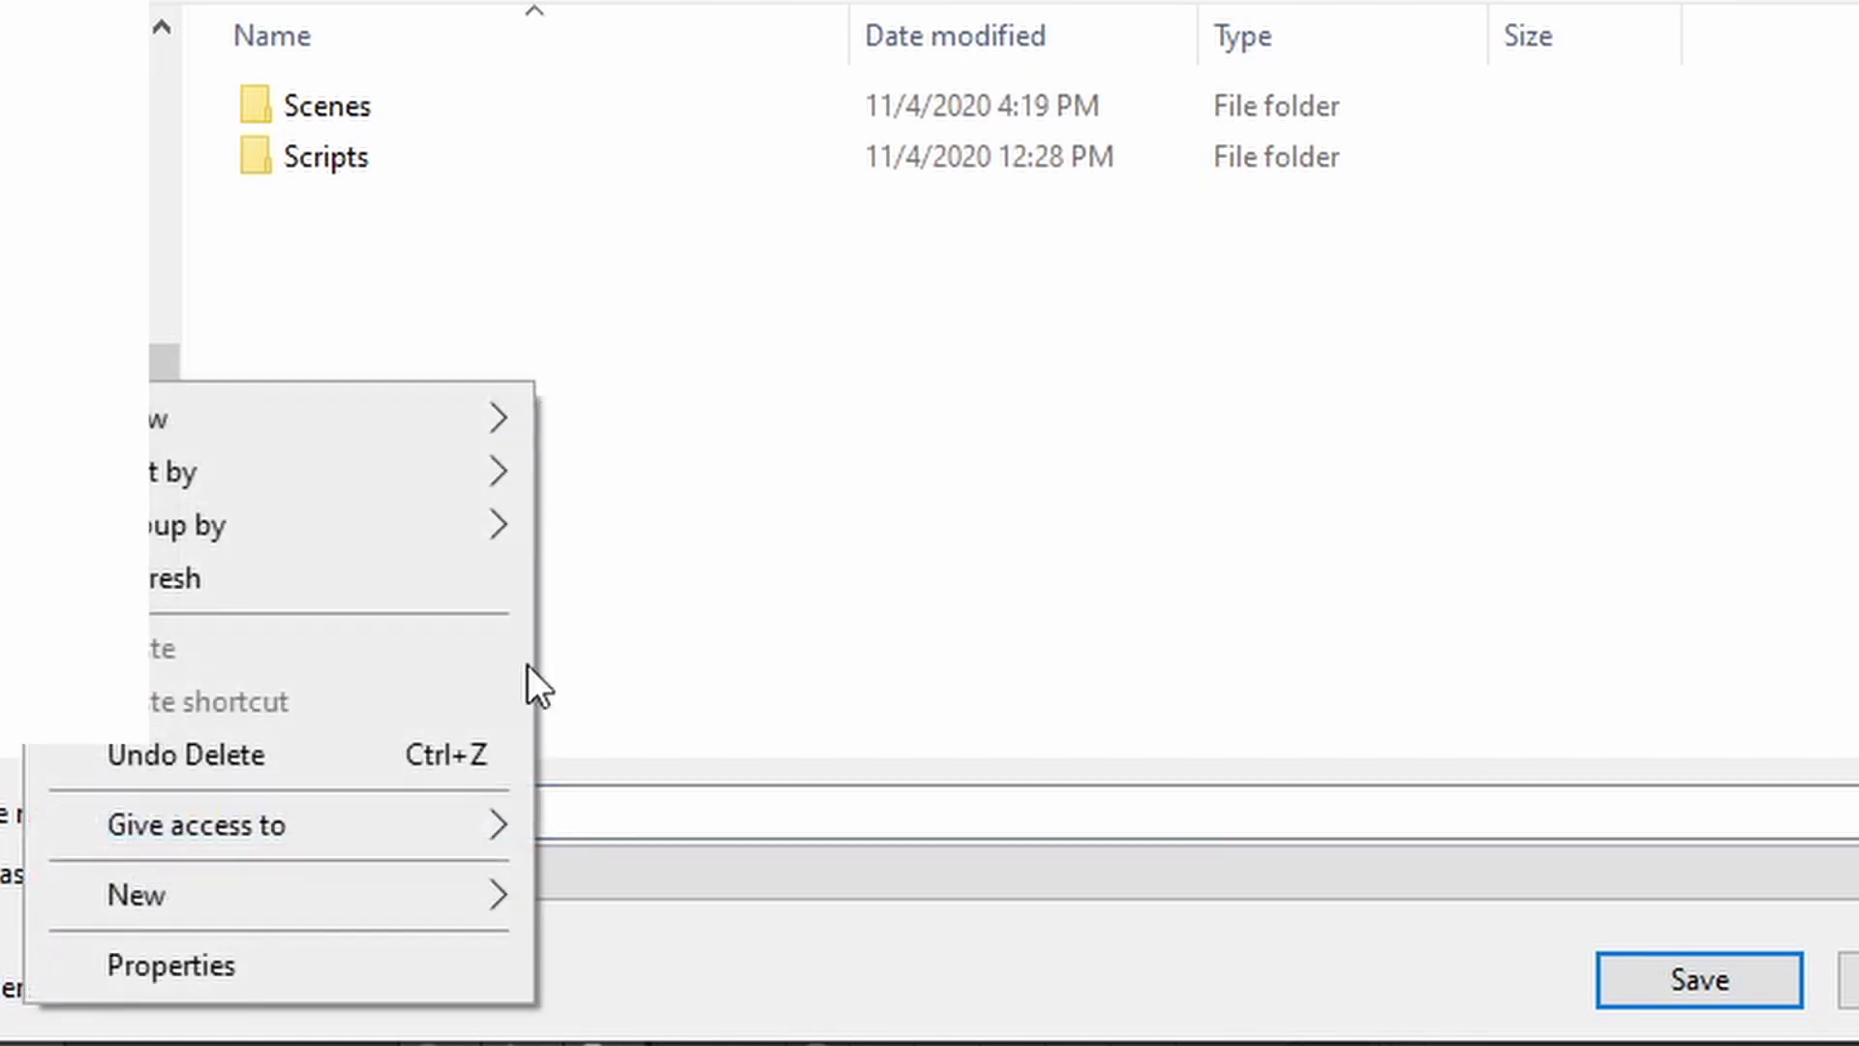
mouse_move(377, 916)
left_click(639, 910)
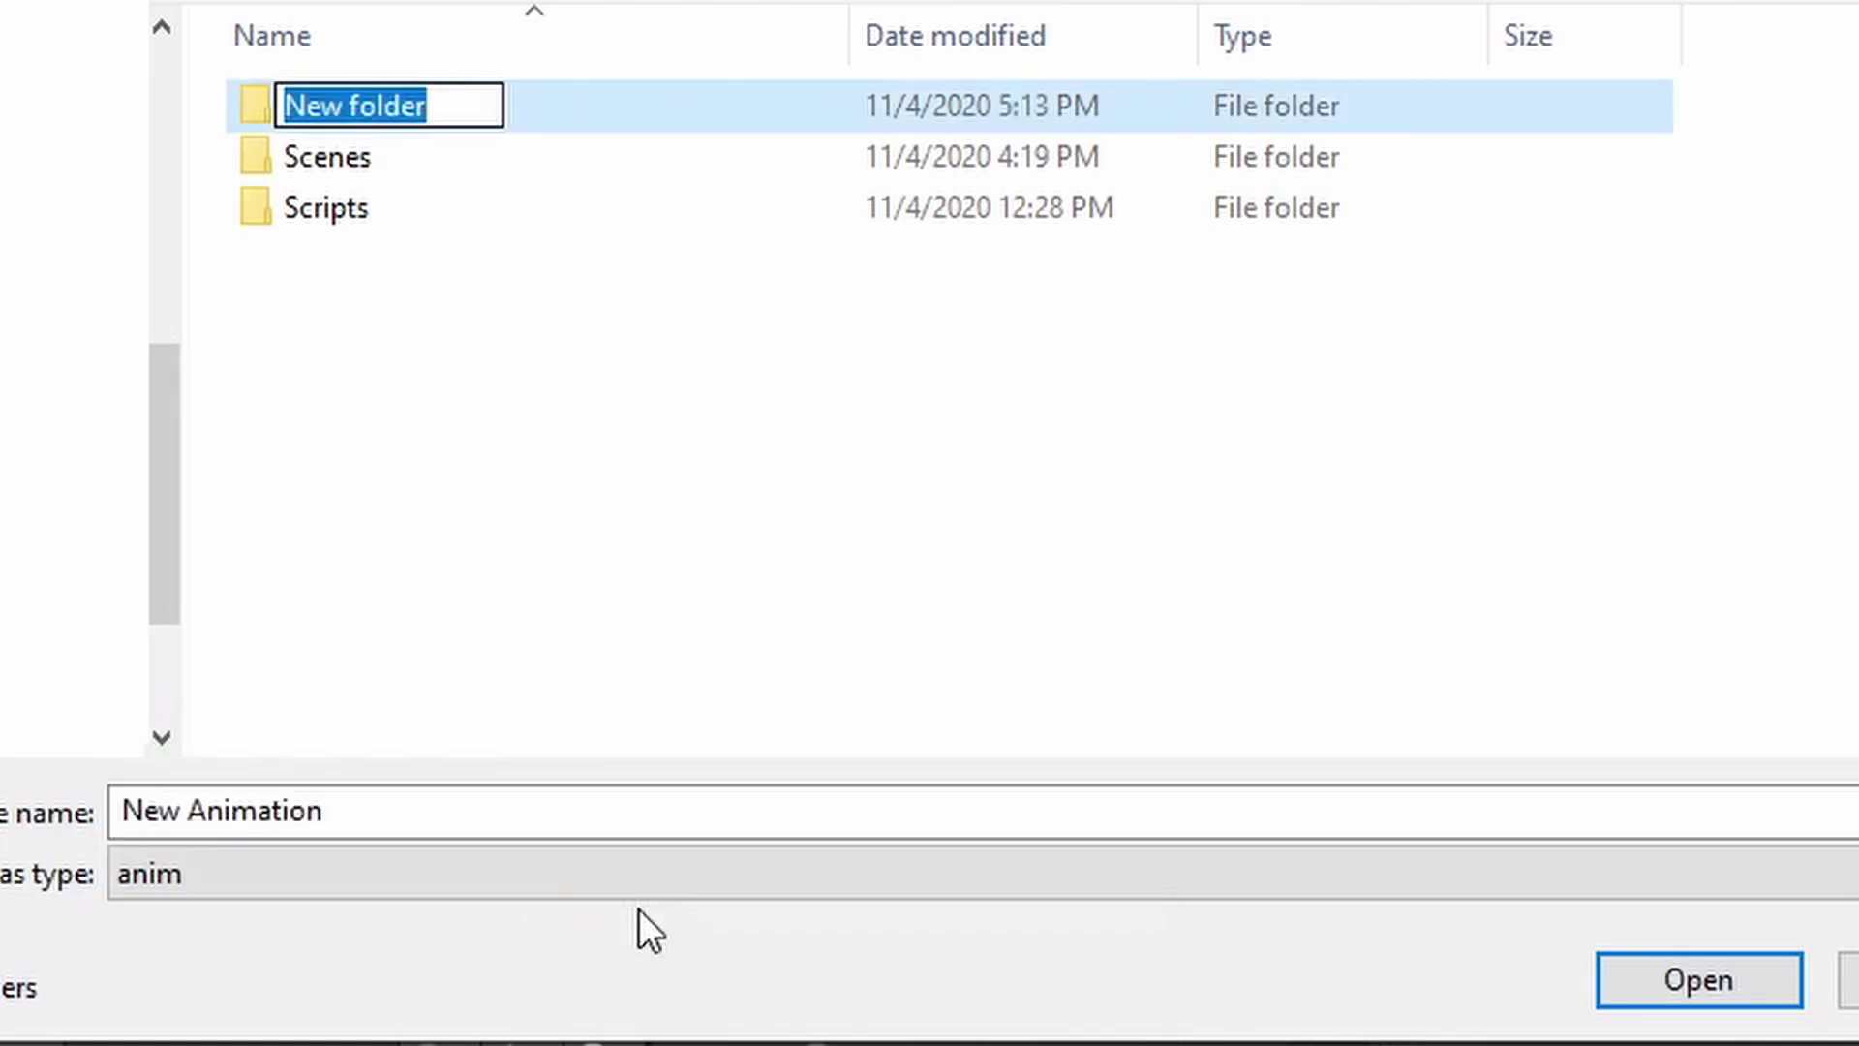
type("Animations")
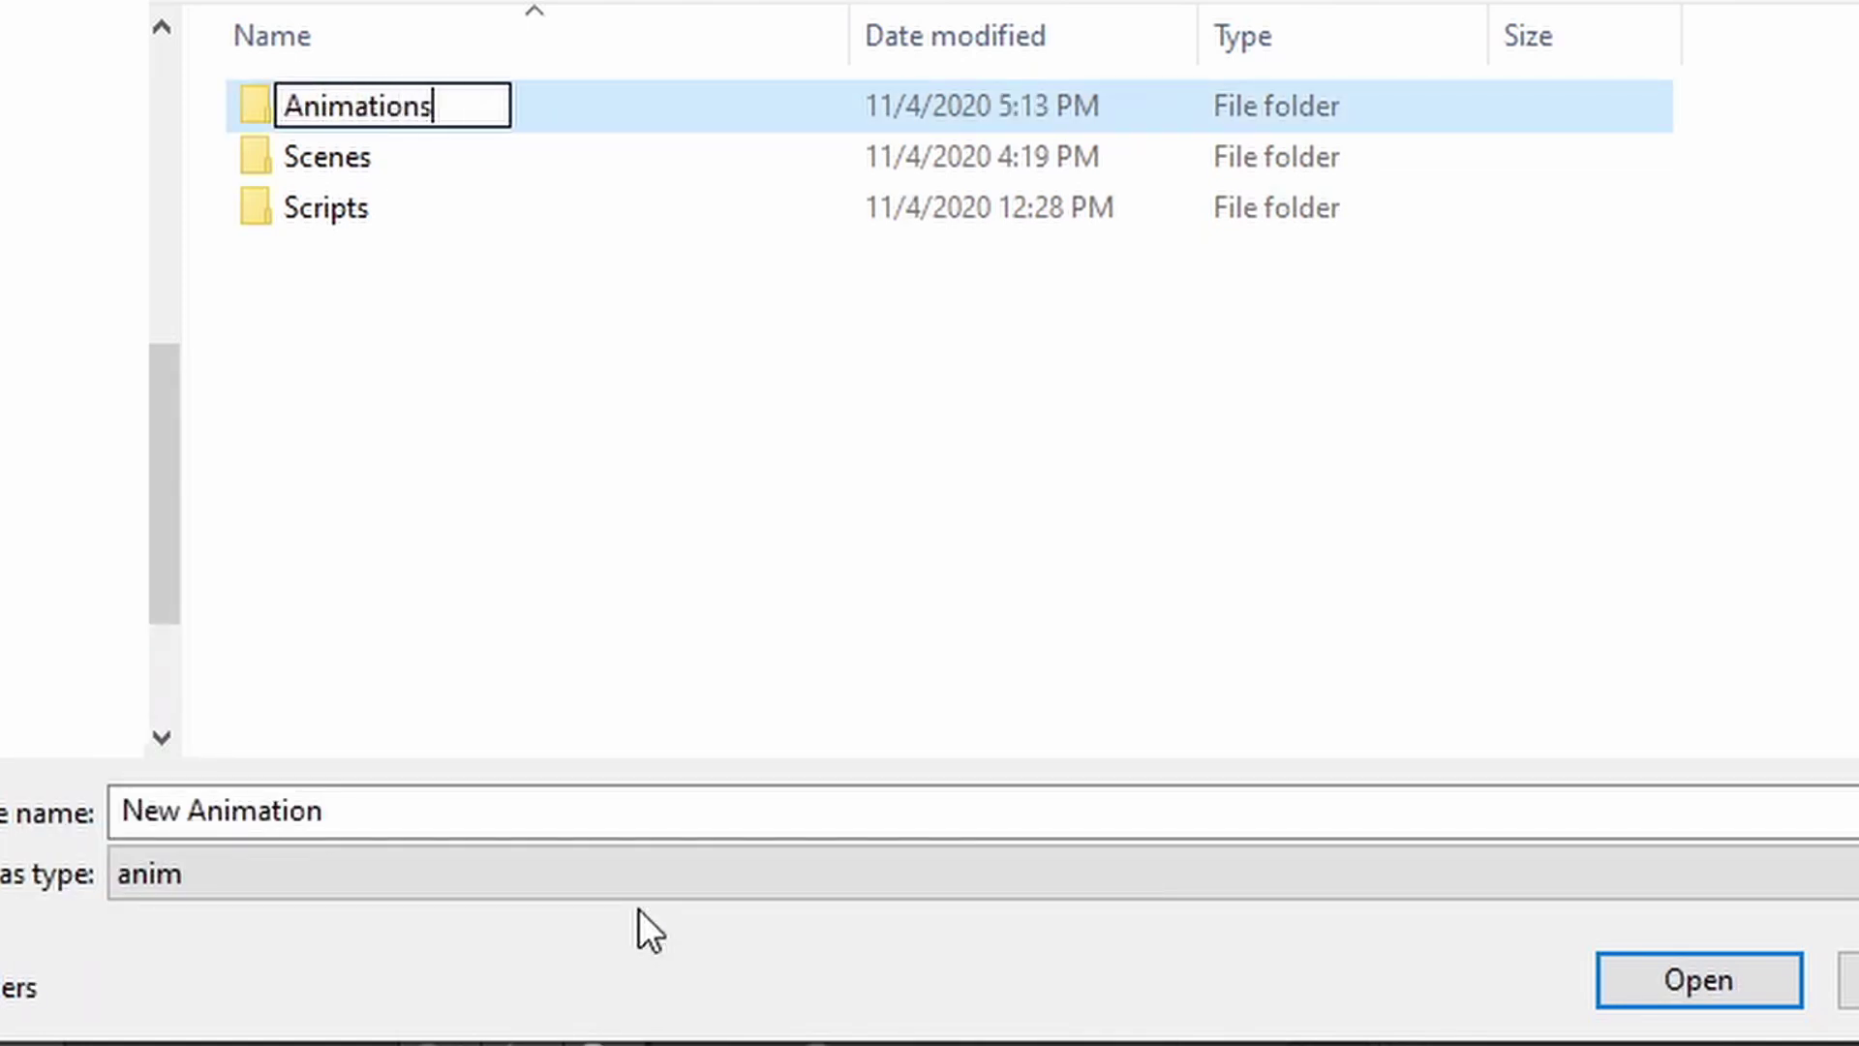
key("Return")
left_click(1665, 987)
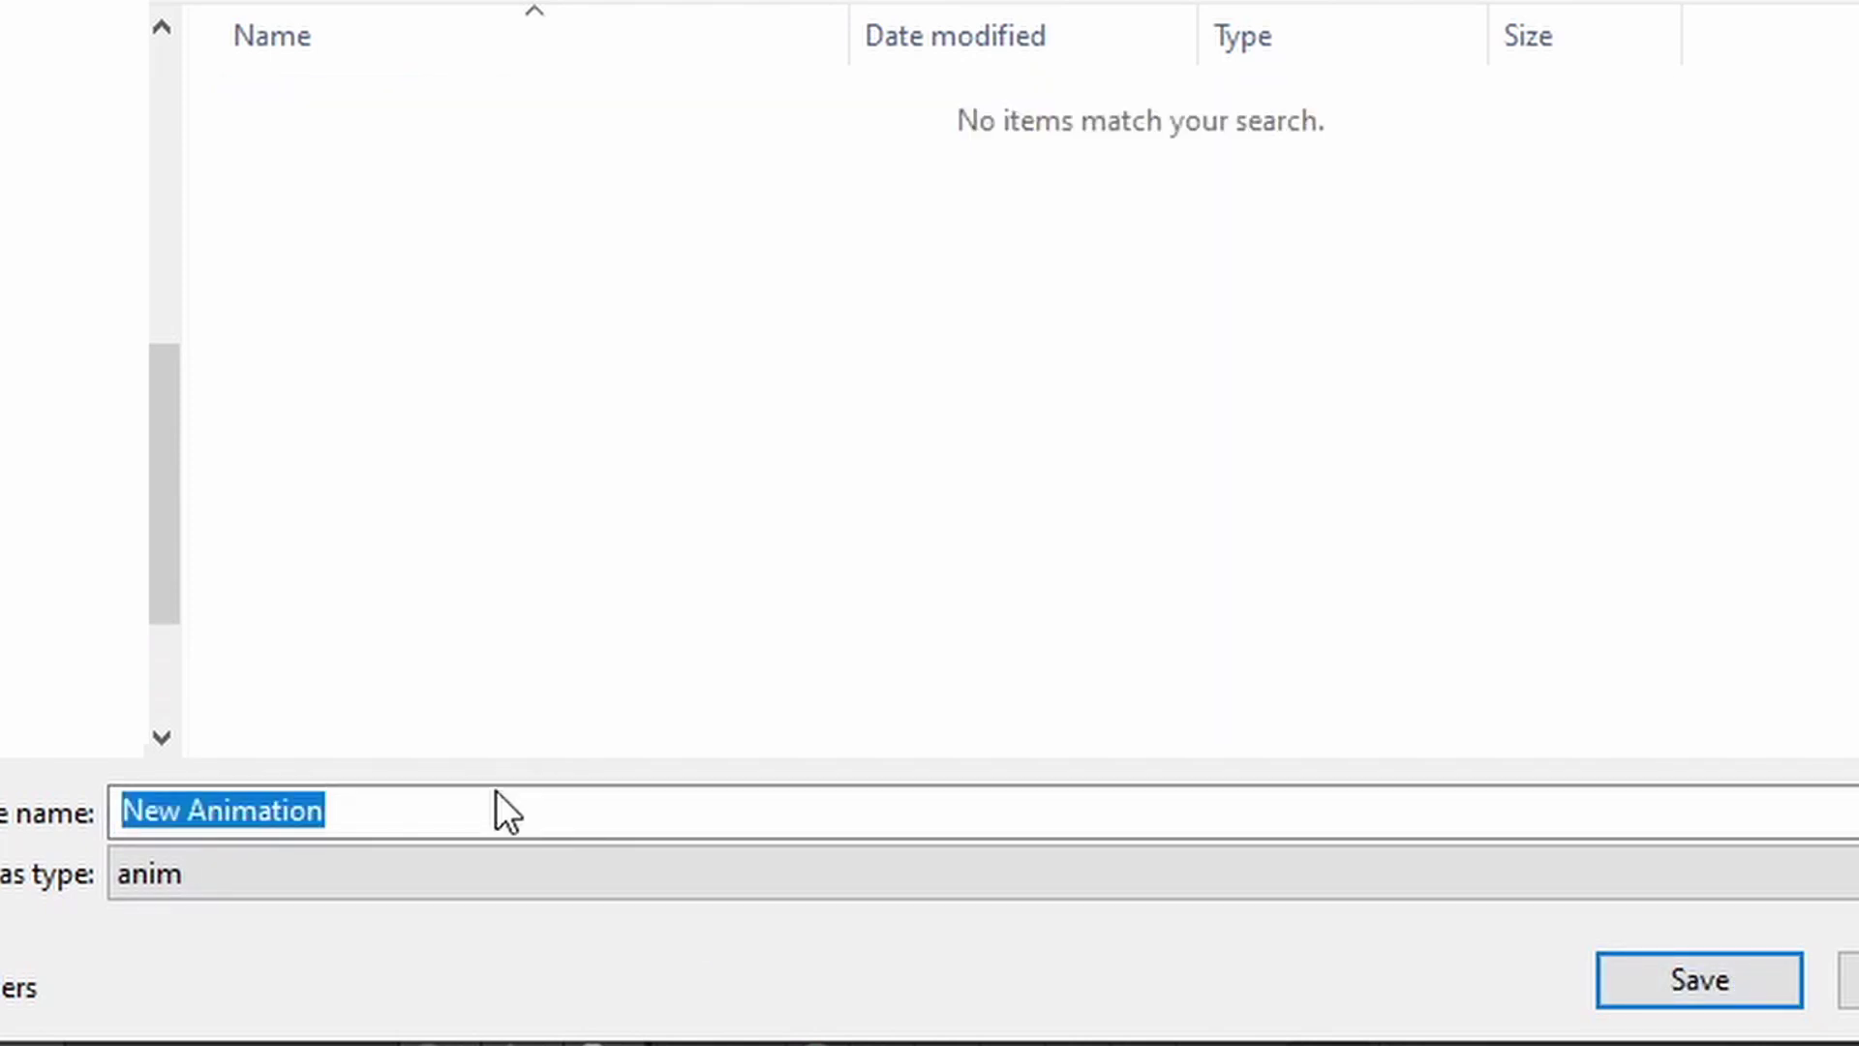
type("Wal")
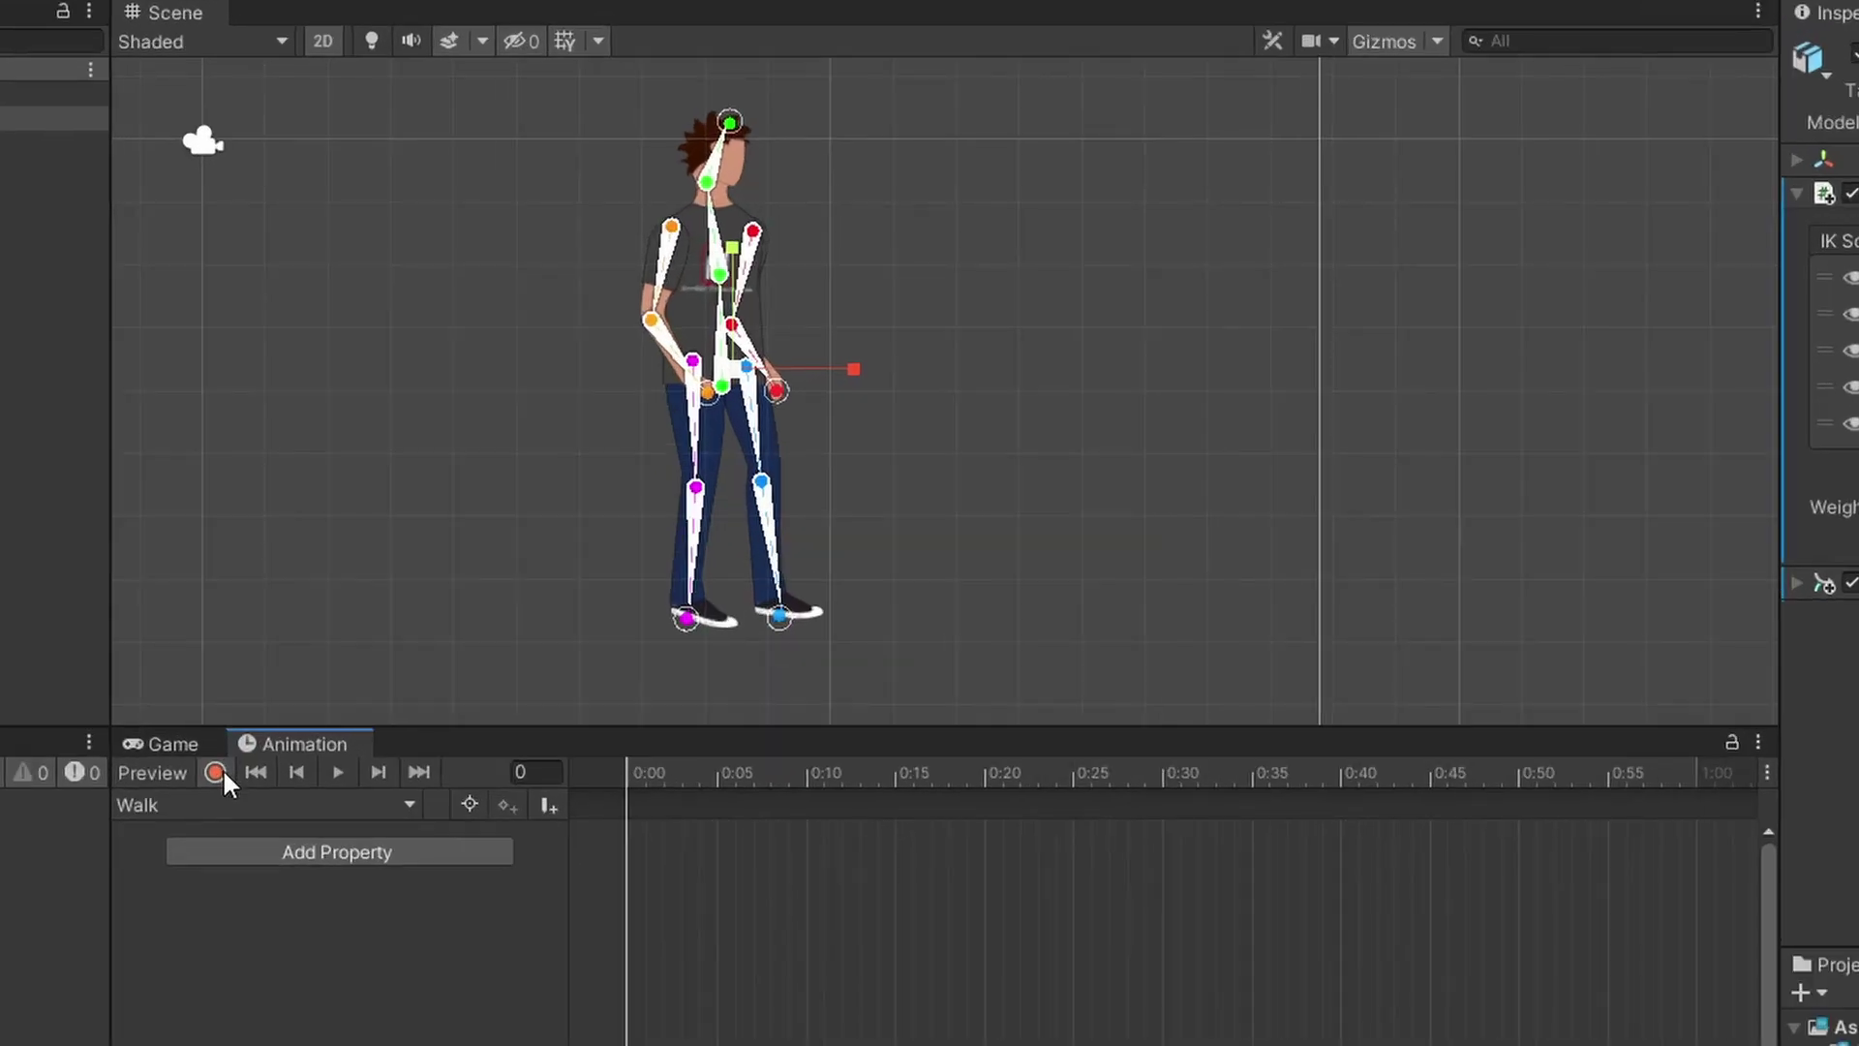
- Turn on keyframe recording for the Walk clip
left_click(414, 564)
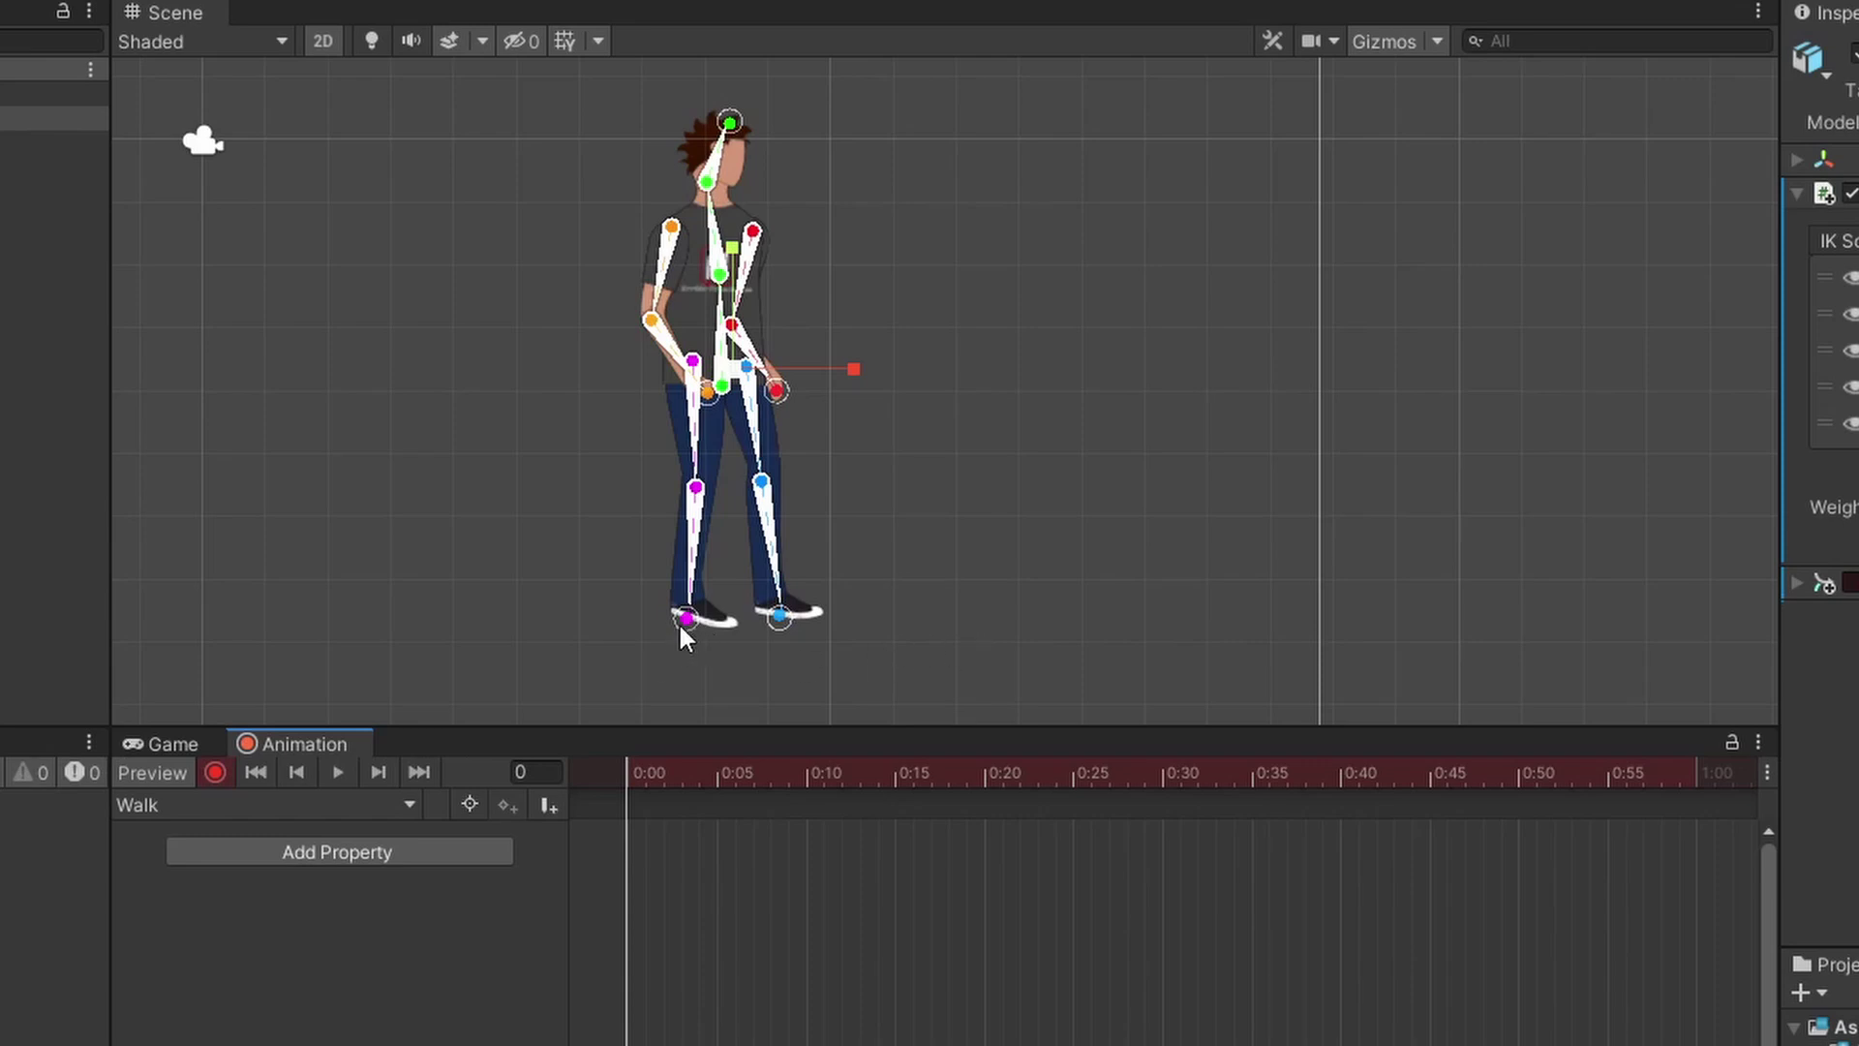
- At frame 0, drag the foot and left hand IK targets into a mid-stride pose
left_click_drag(688, 620, 567, 578)
left_click_drag(785, 616, 860, 596)
left_click_drag(861, 597, 853, 598)
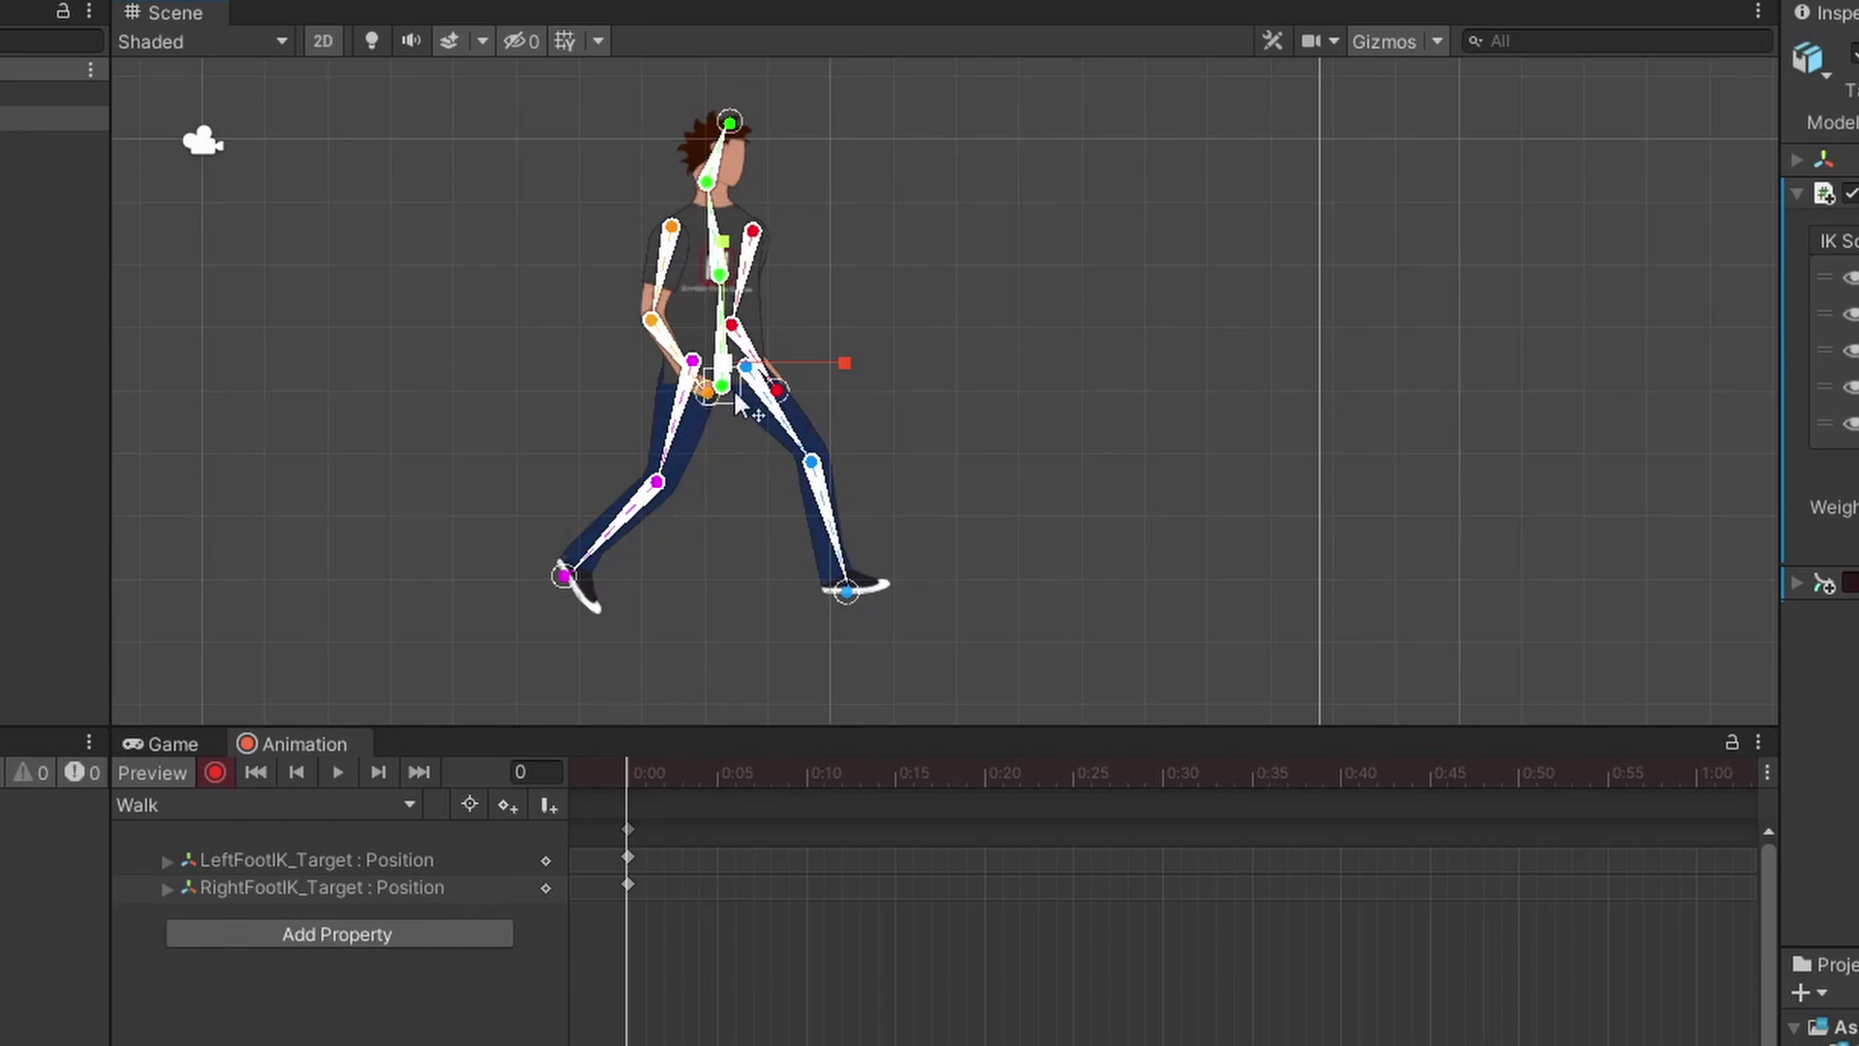
mouse_move(786, 386)
left_mouse_down()
mouse_move(695, 392)
mouse_move(772, 362)
left_mouse_up()
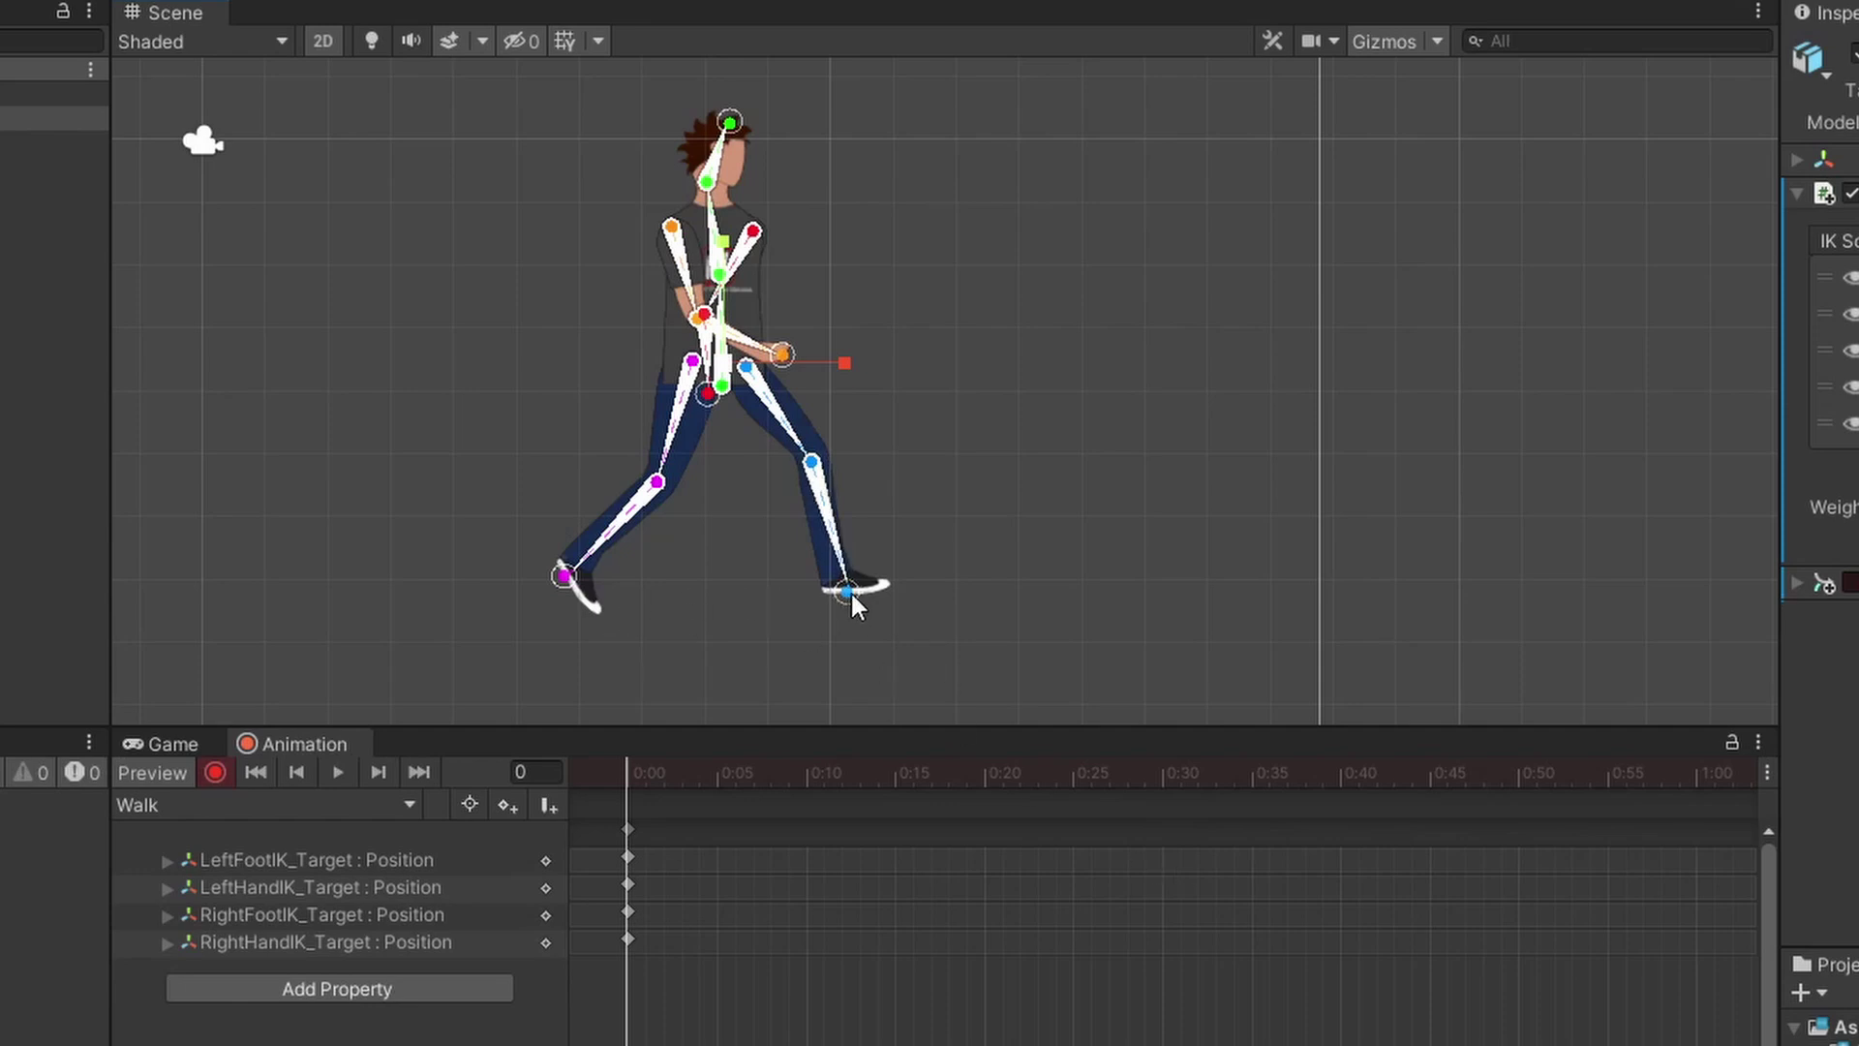
mouse_move(851, 596)
left_mouse_down()
mouse_move(885, 620)
mouse_move(849, 595)
left_mouse_up()
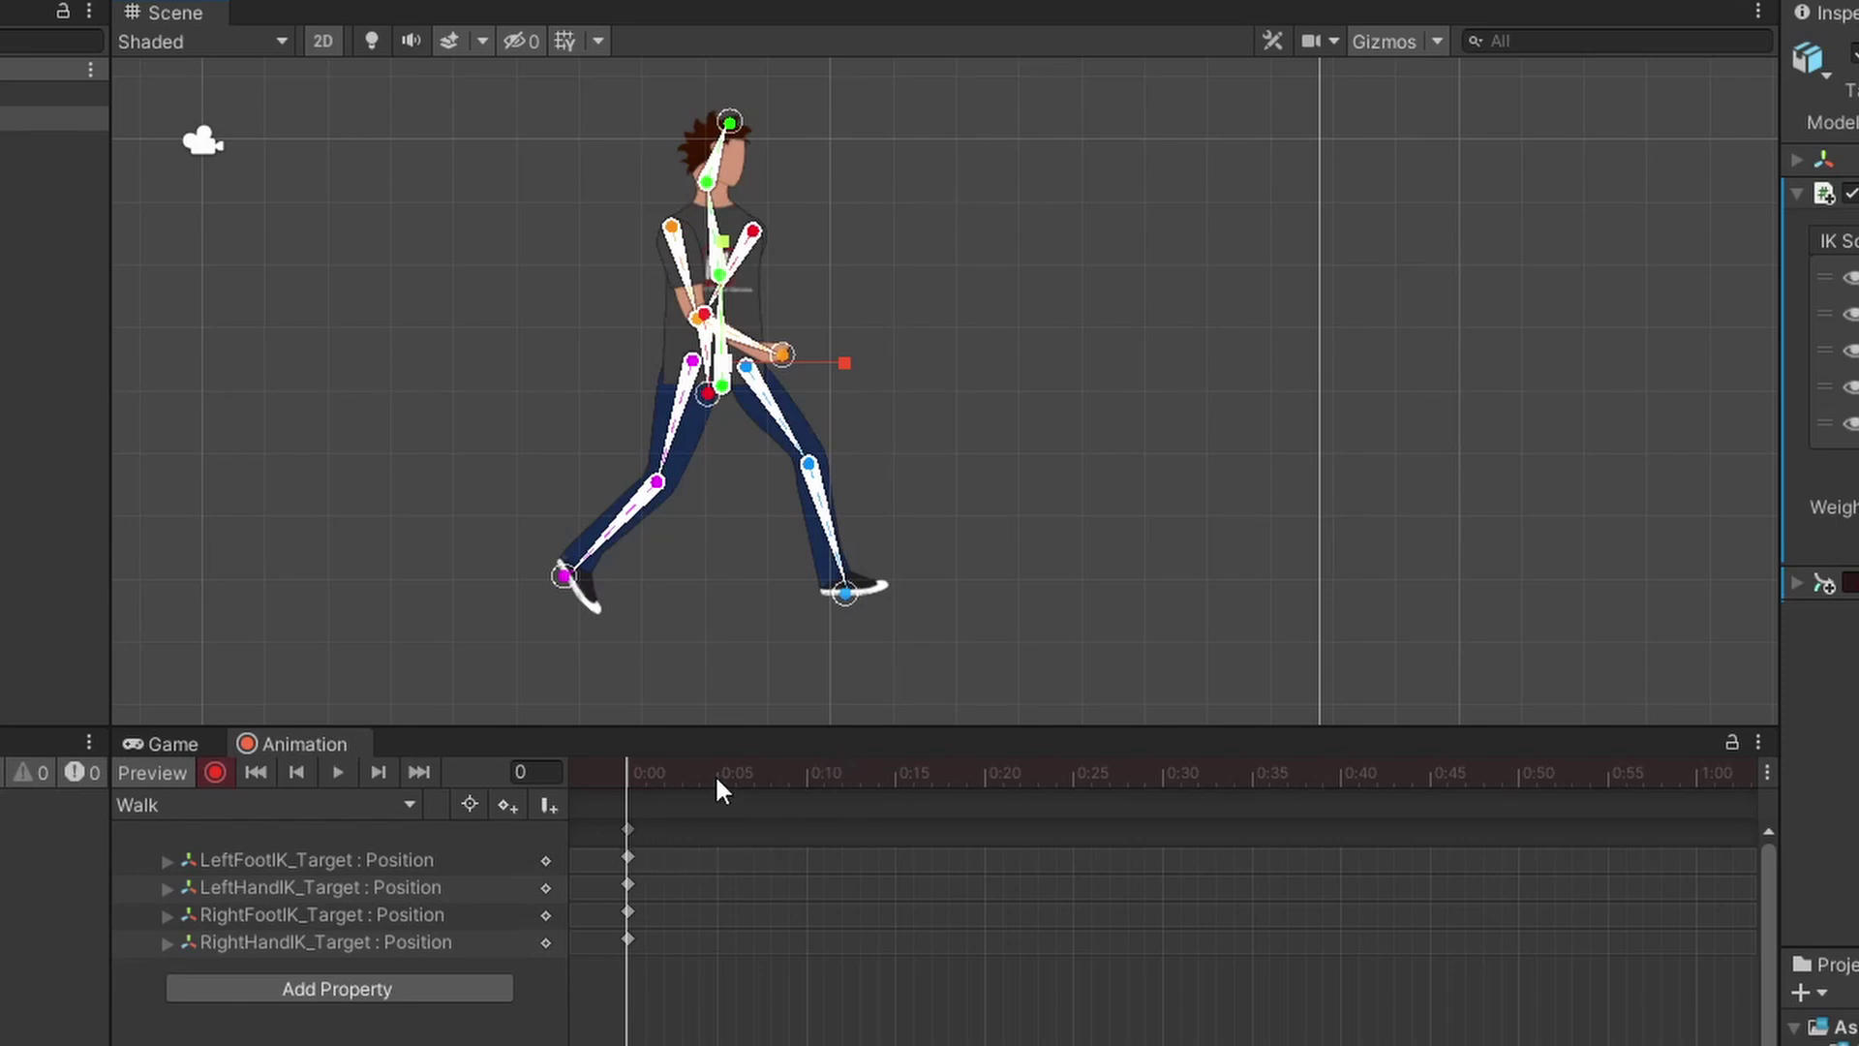
left_click_drag(715, 775, 1704, 784)
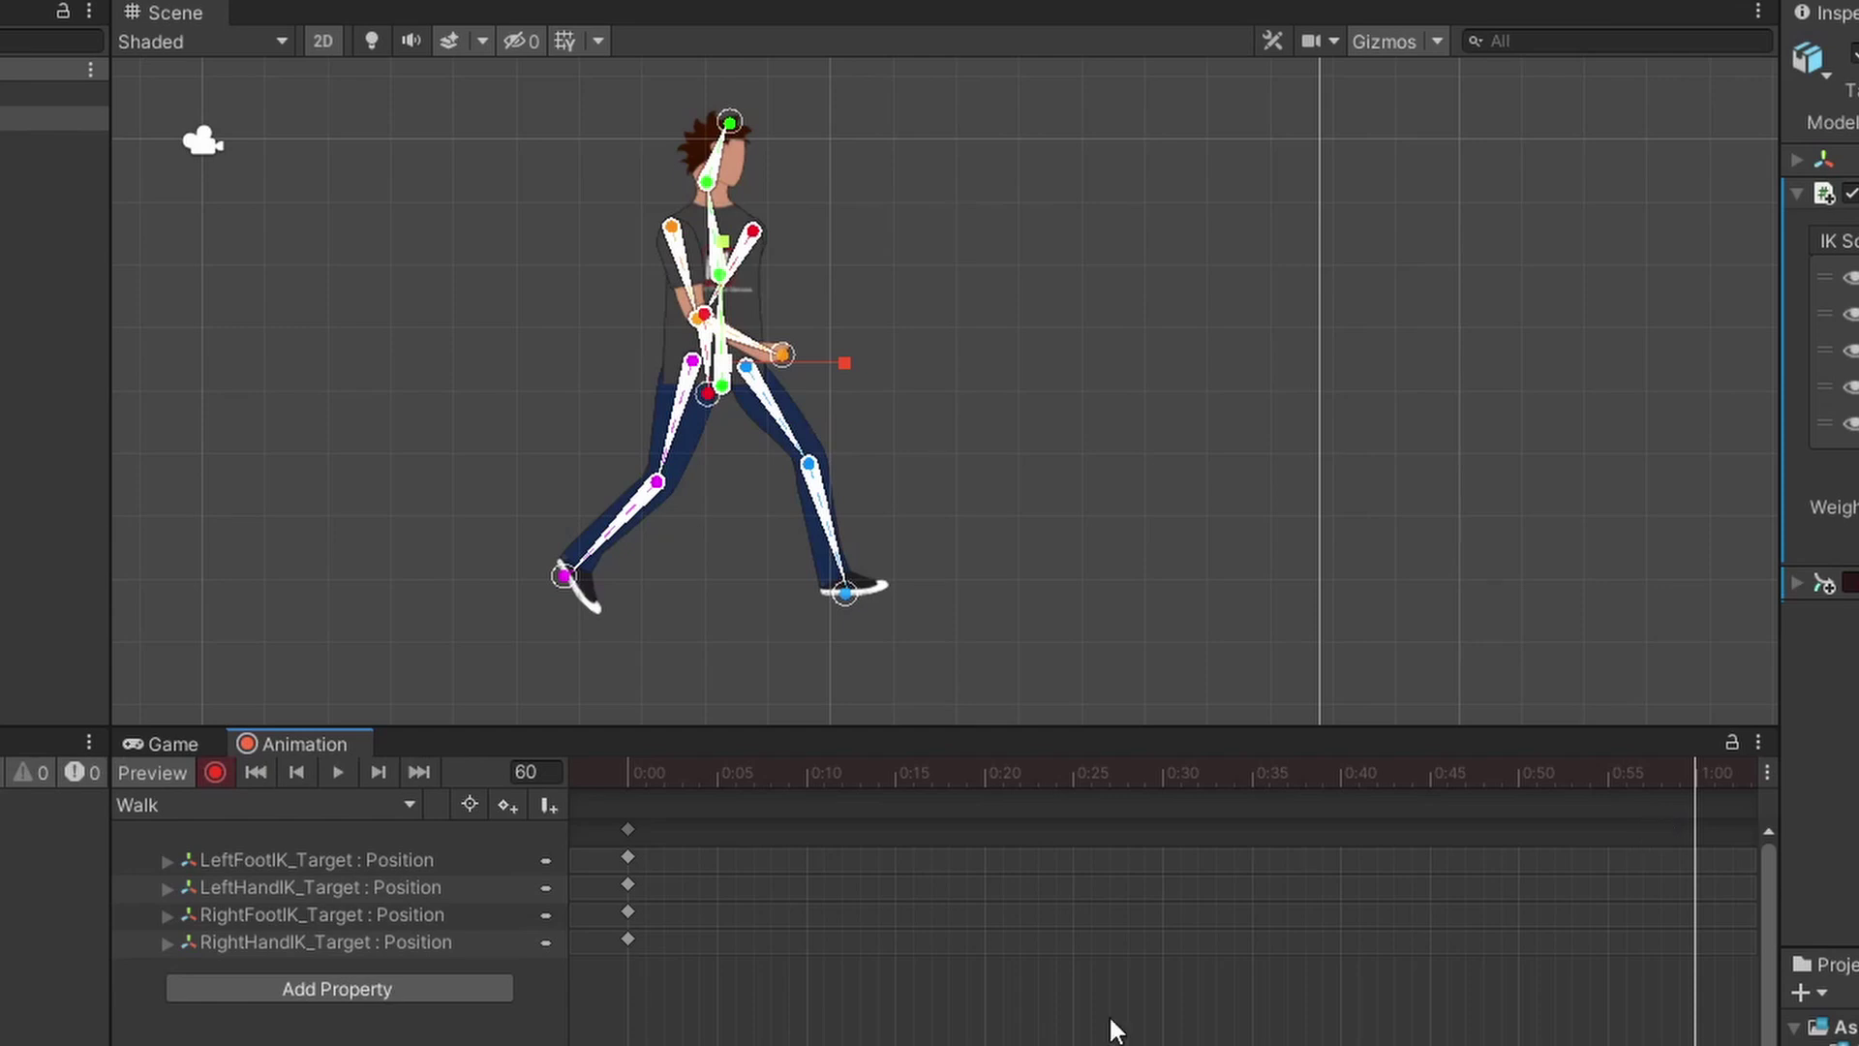
- Copy the frame-0 keys to frame 60, then move the playhead to frame 30
left_click(626, 830)
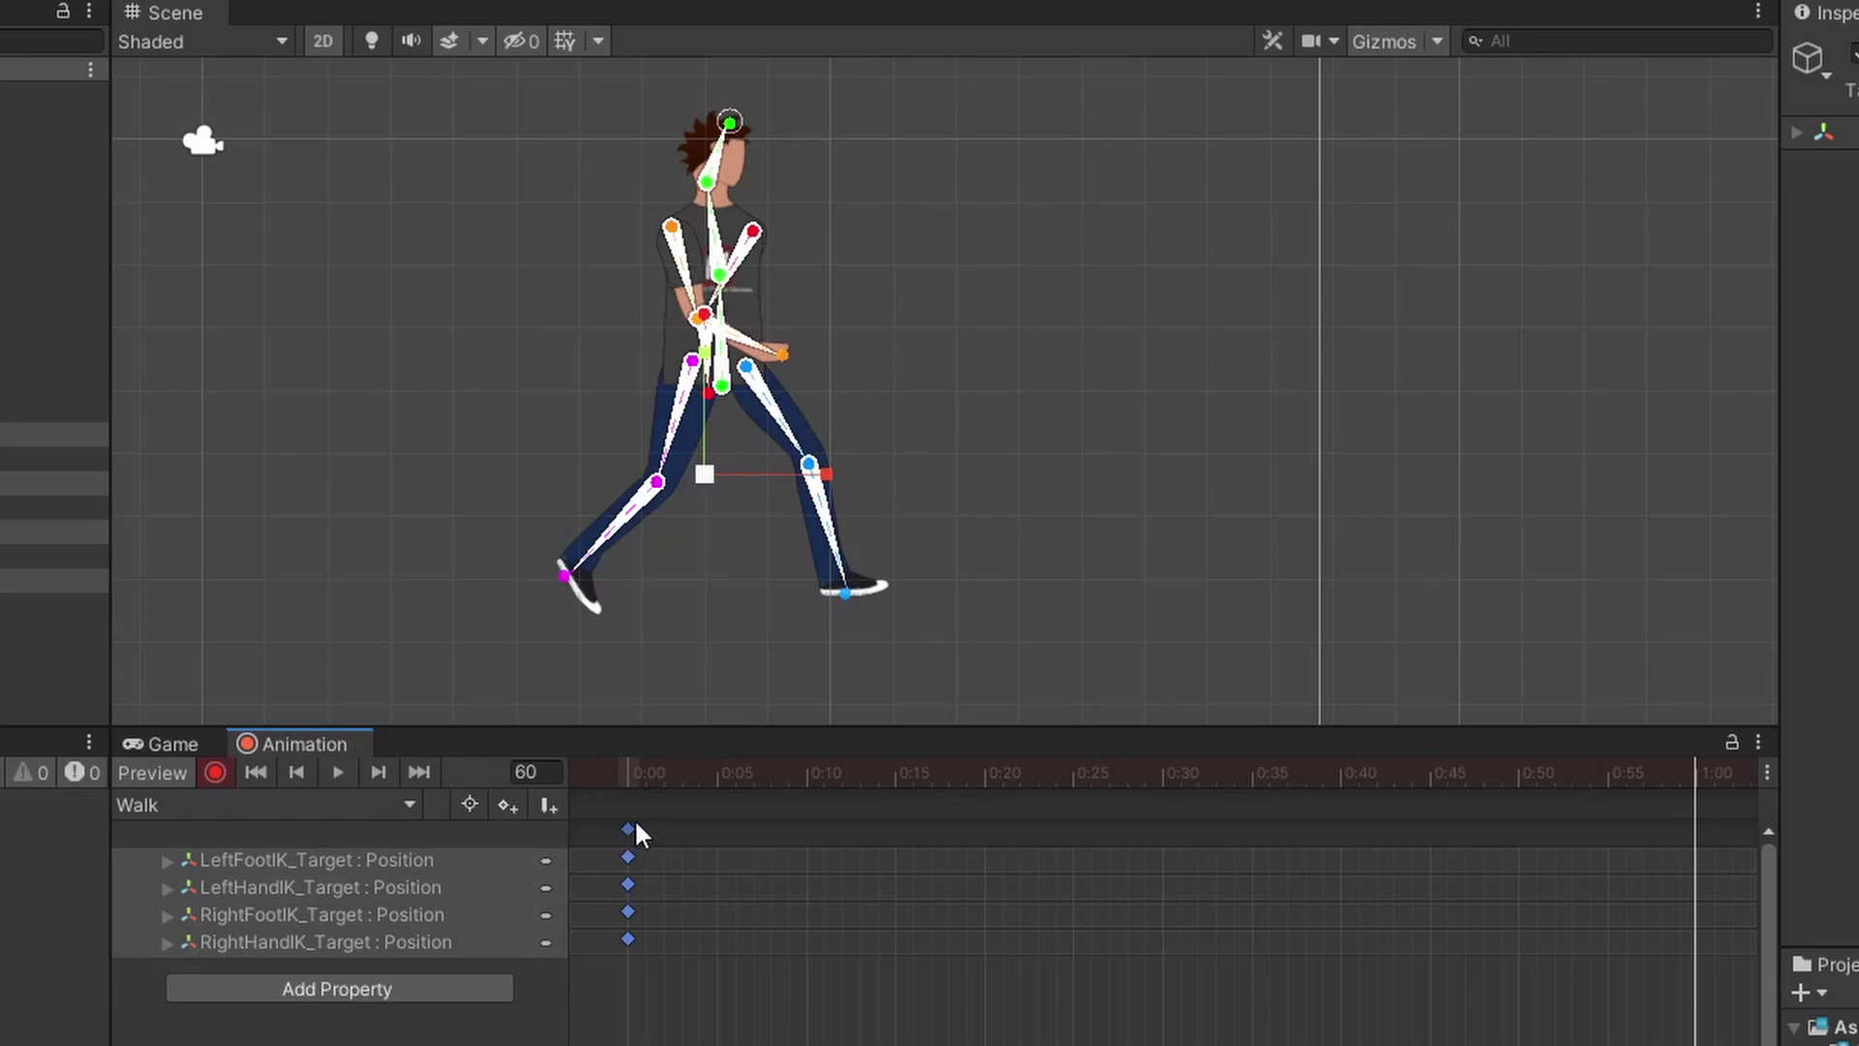
key("ctrl+v")
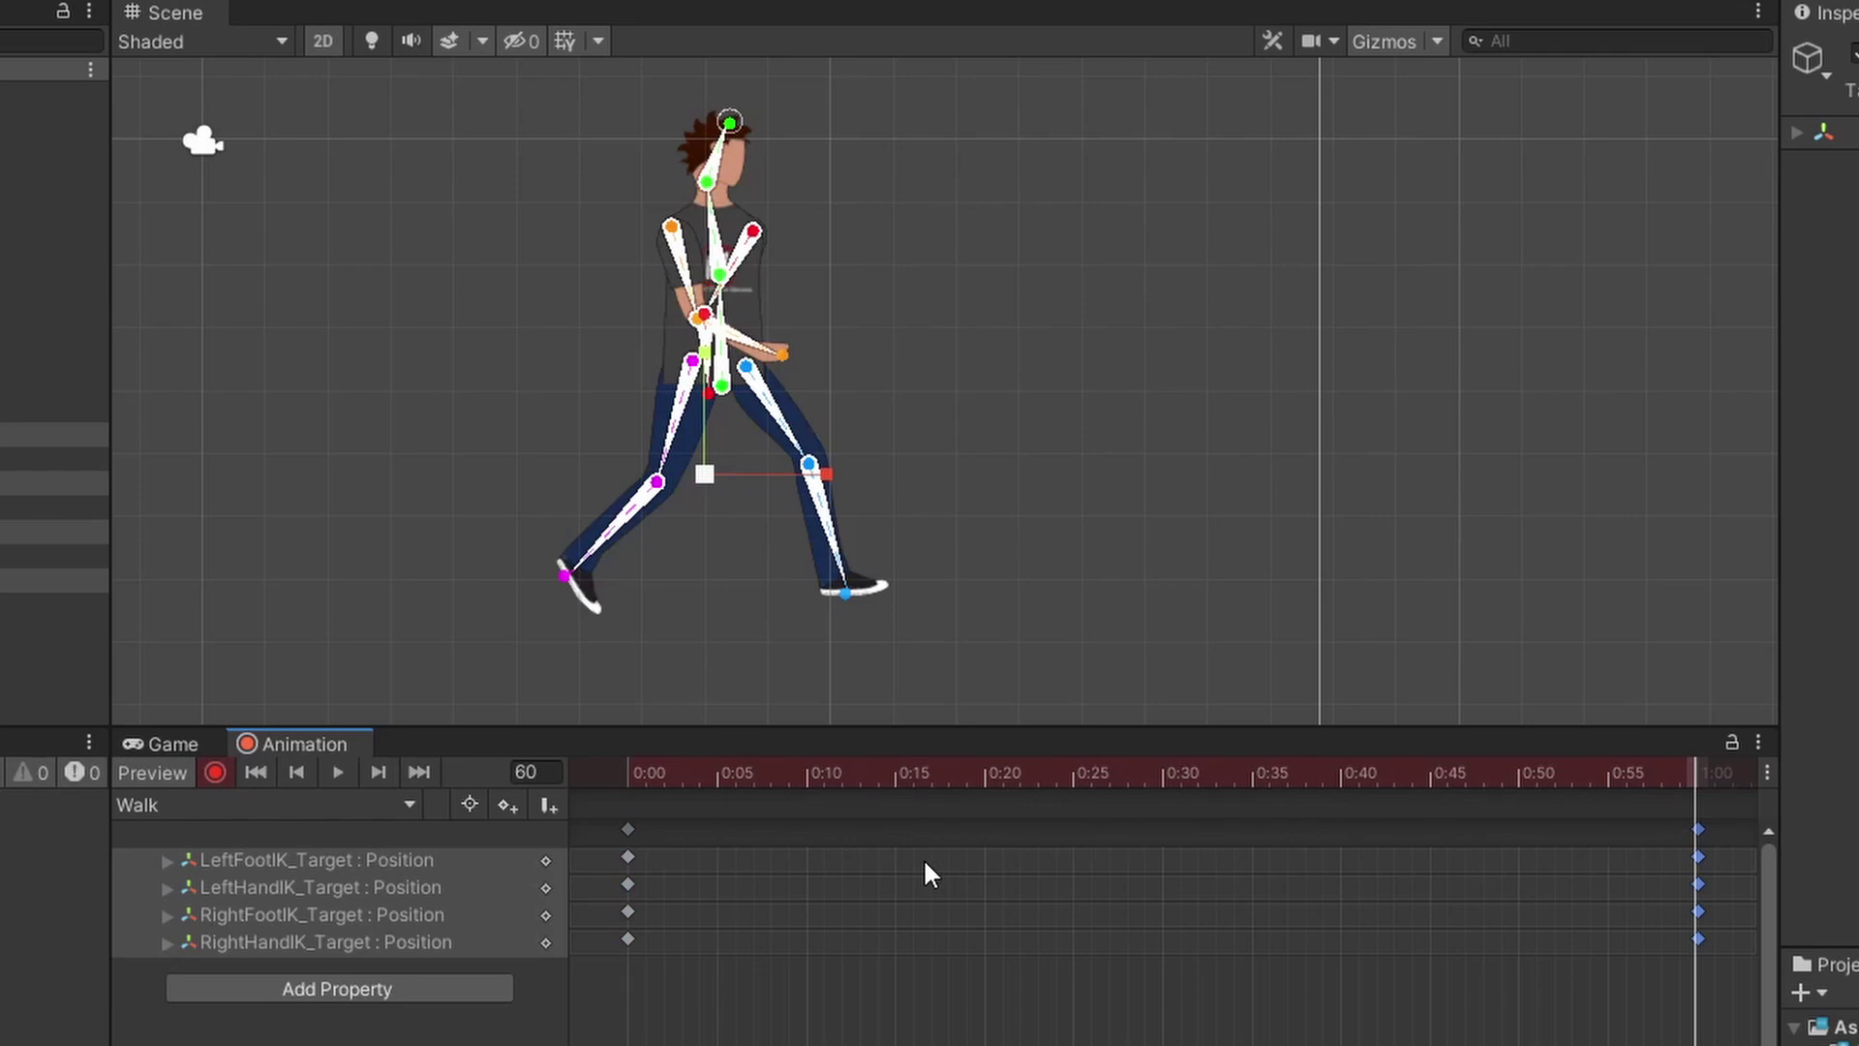
left_click(1165, 774)
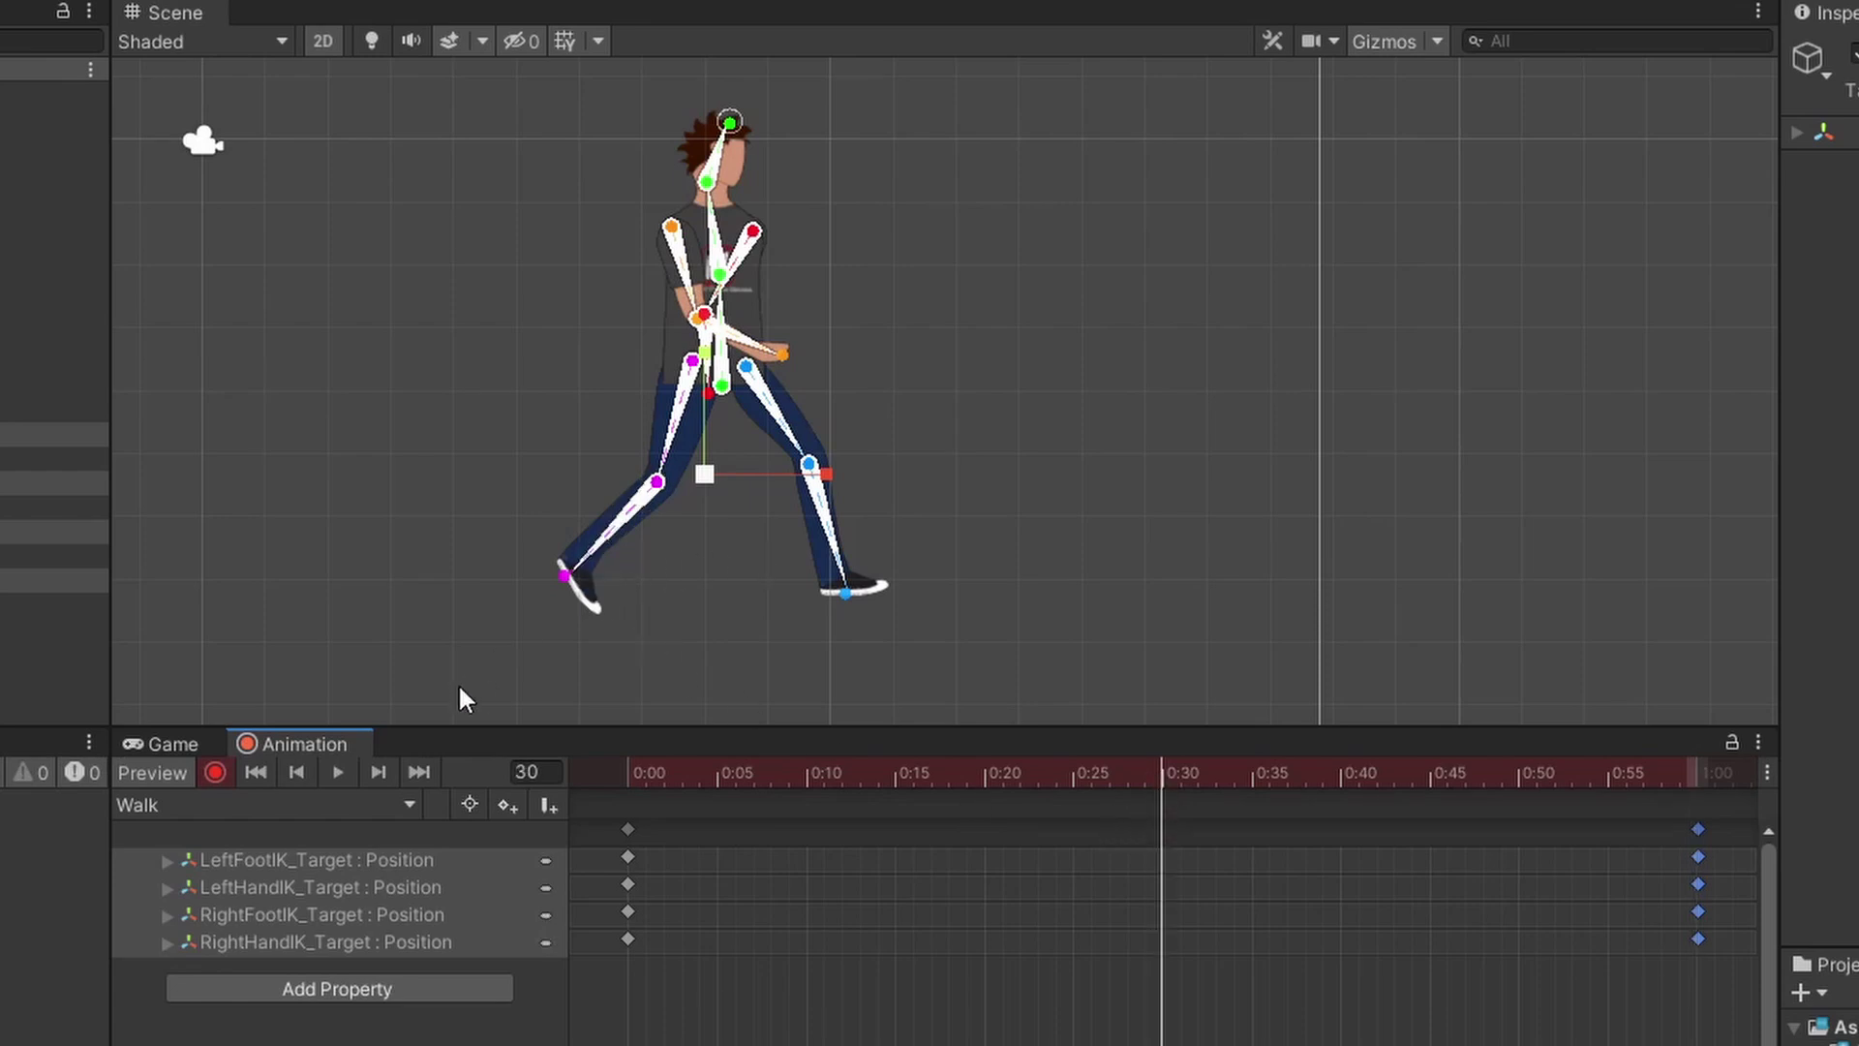
- At frame 30, pose the feet and left hand IK targets in the opposite stride
left_click(565, 572)
mouse_move(566, 575)
left_mouse_down()
mouse_move(796, 590)
mouse_move(543, 552)
mouse_move(584, 547)
left_mouse_up()
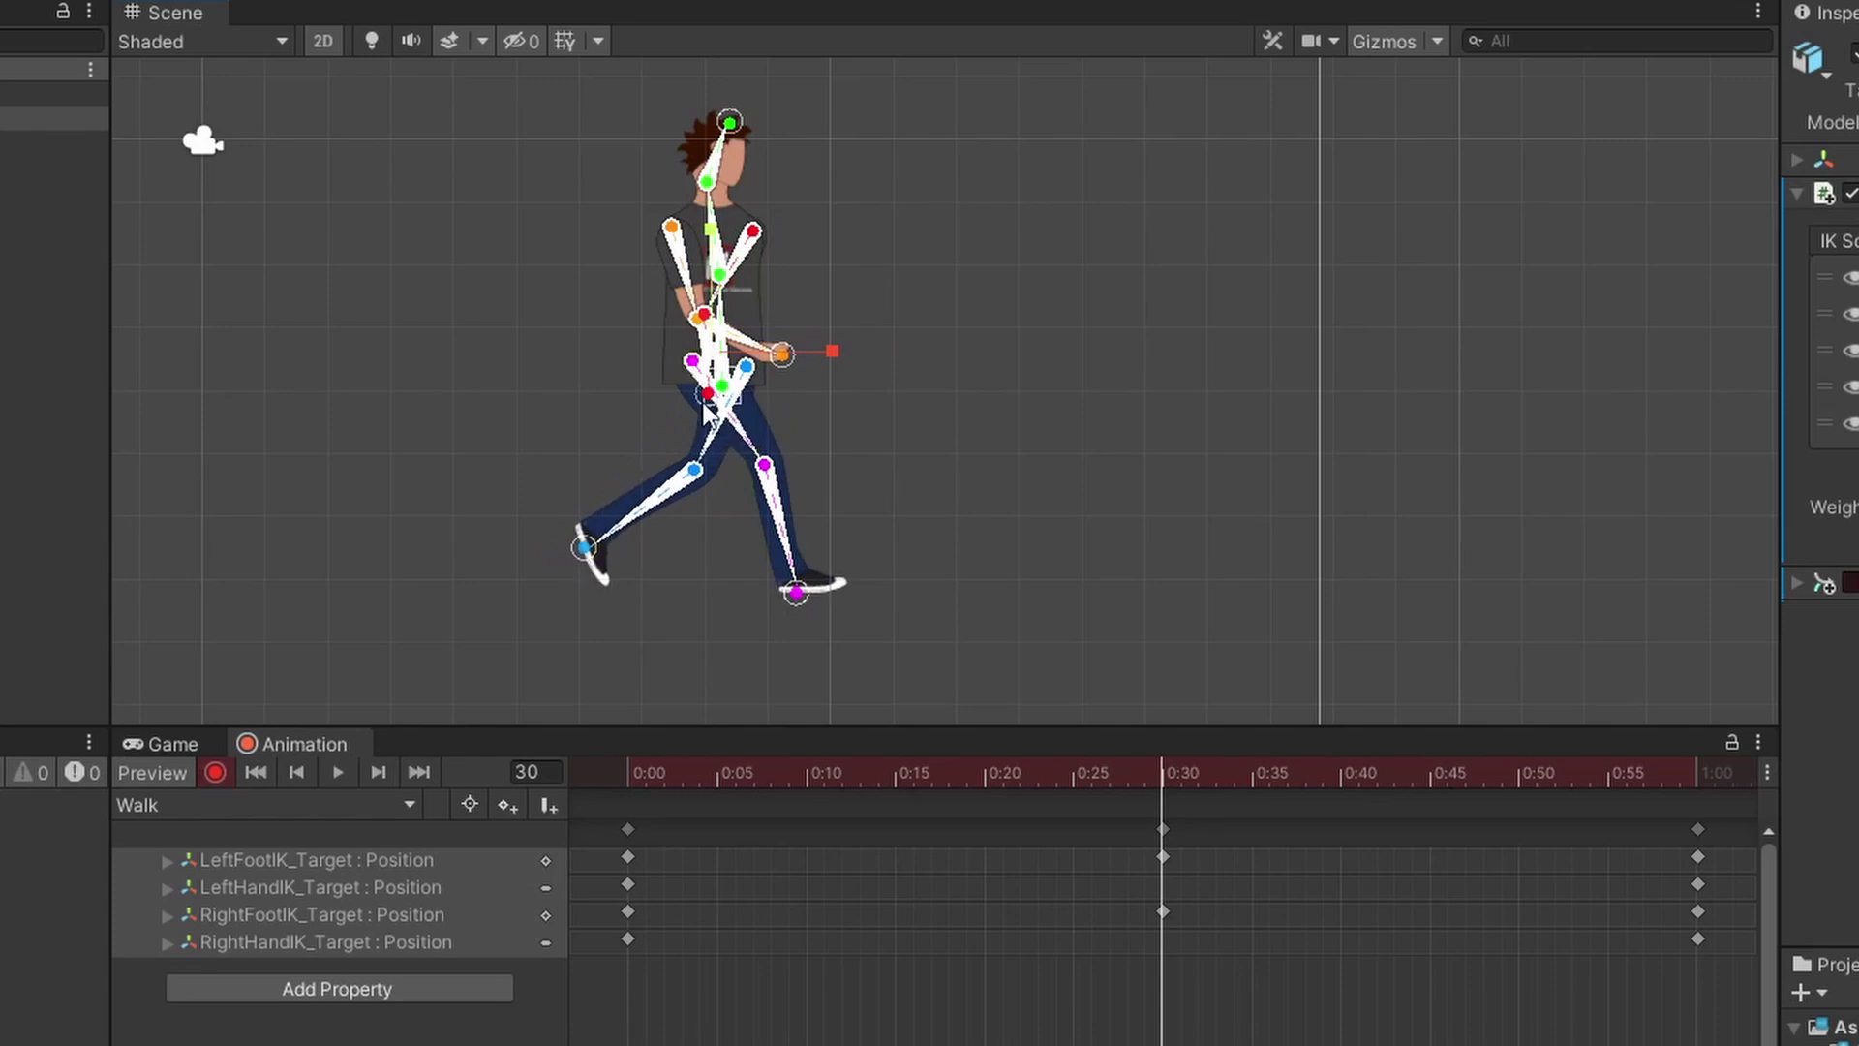
left_click_drag(708, 394, 643, 397)
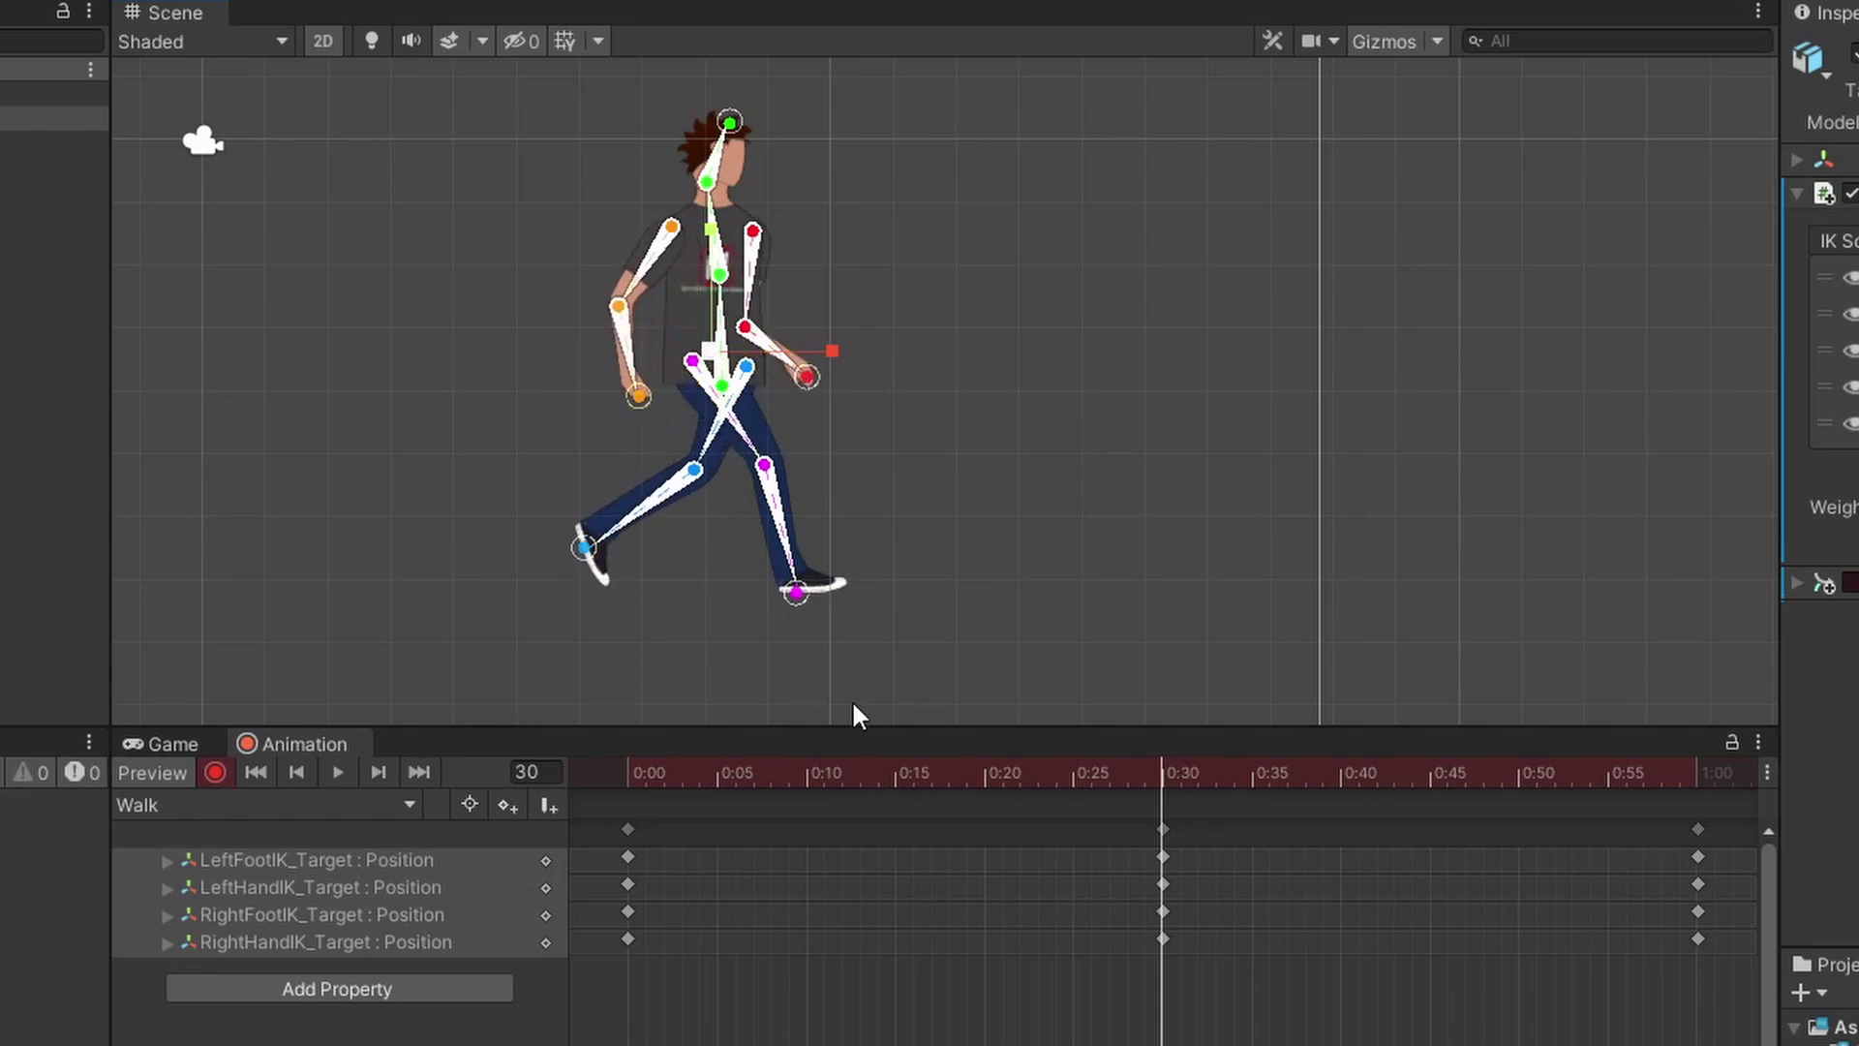
left_click_drag(799, 589, 810, 581)
- Preview the Walk clip, then raise the right foot target at frame 15 for the passing pose
left_click(345, 771)
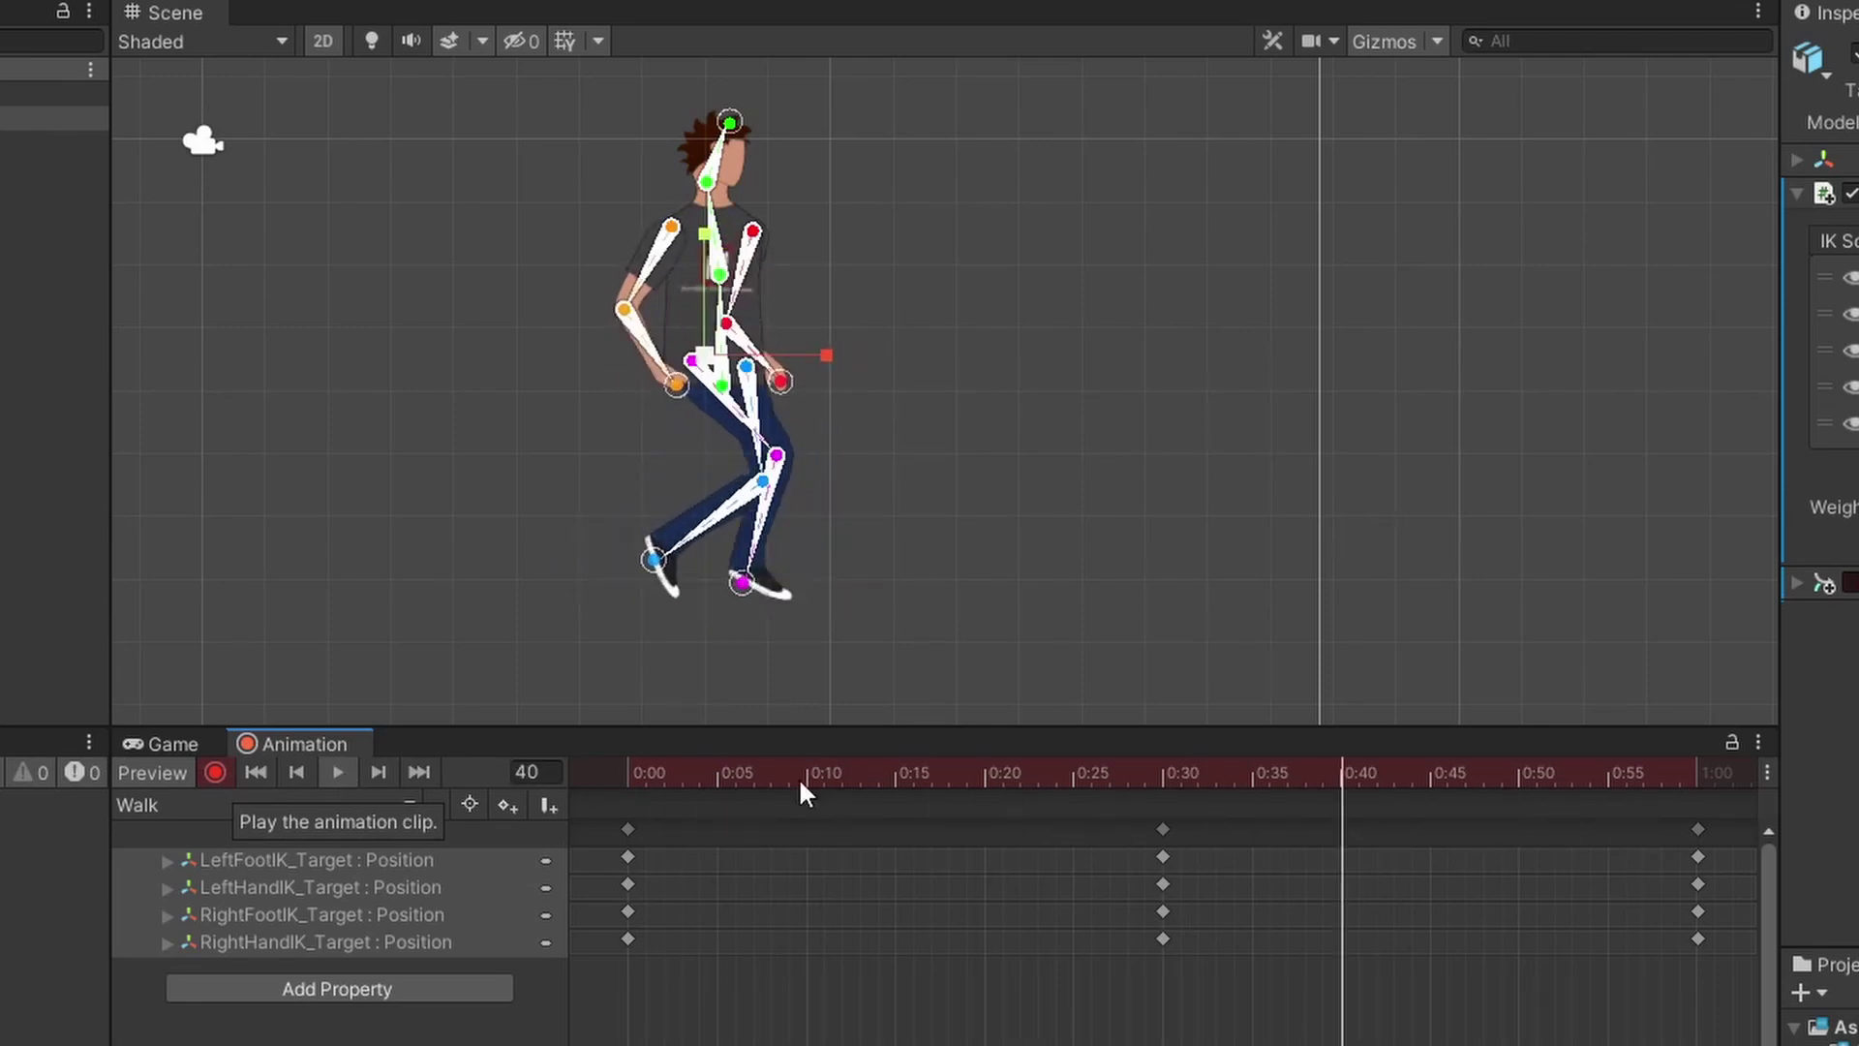
left_click(899, 771)
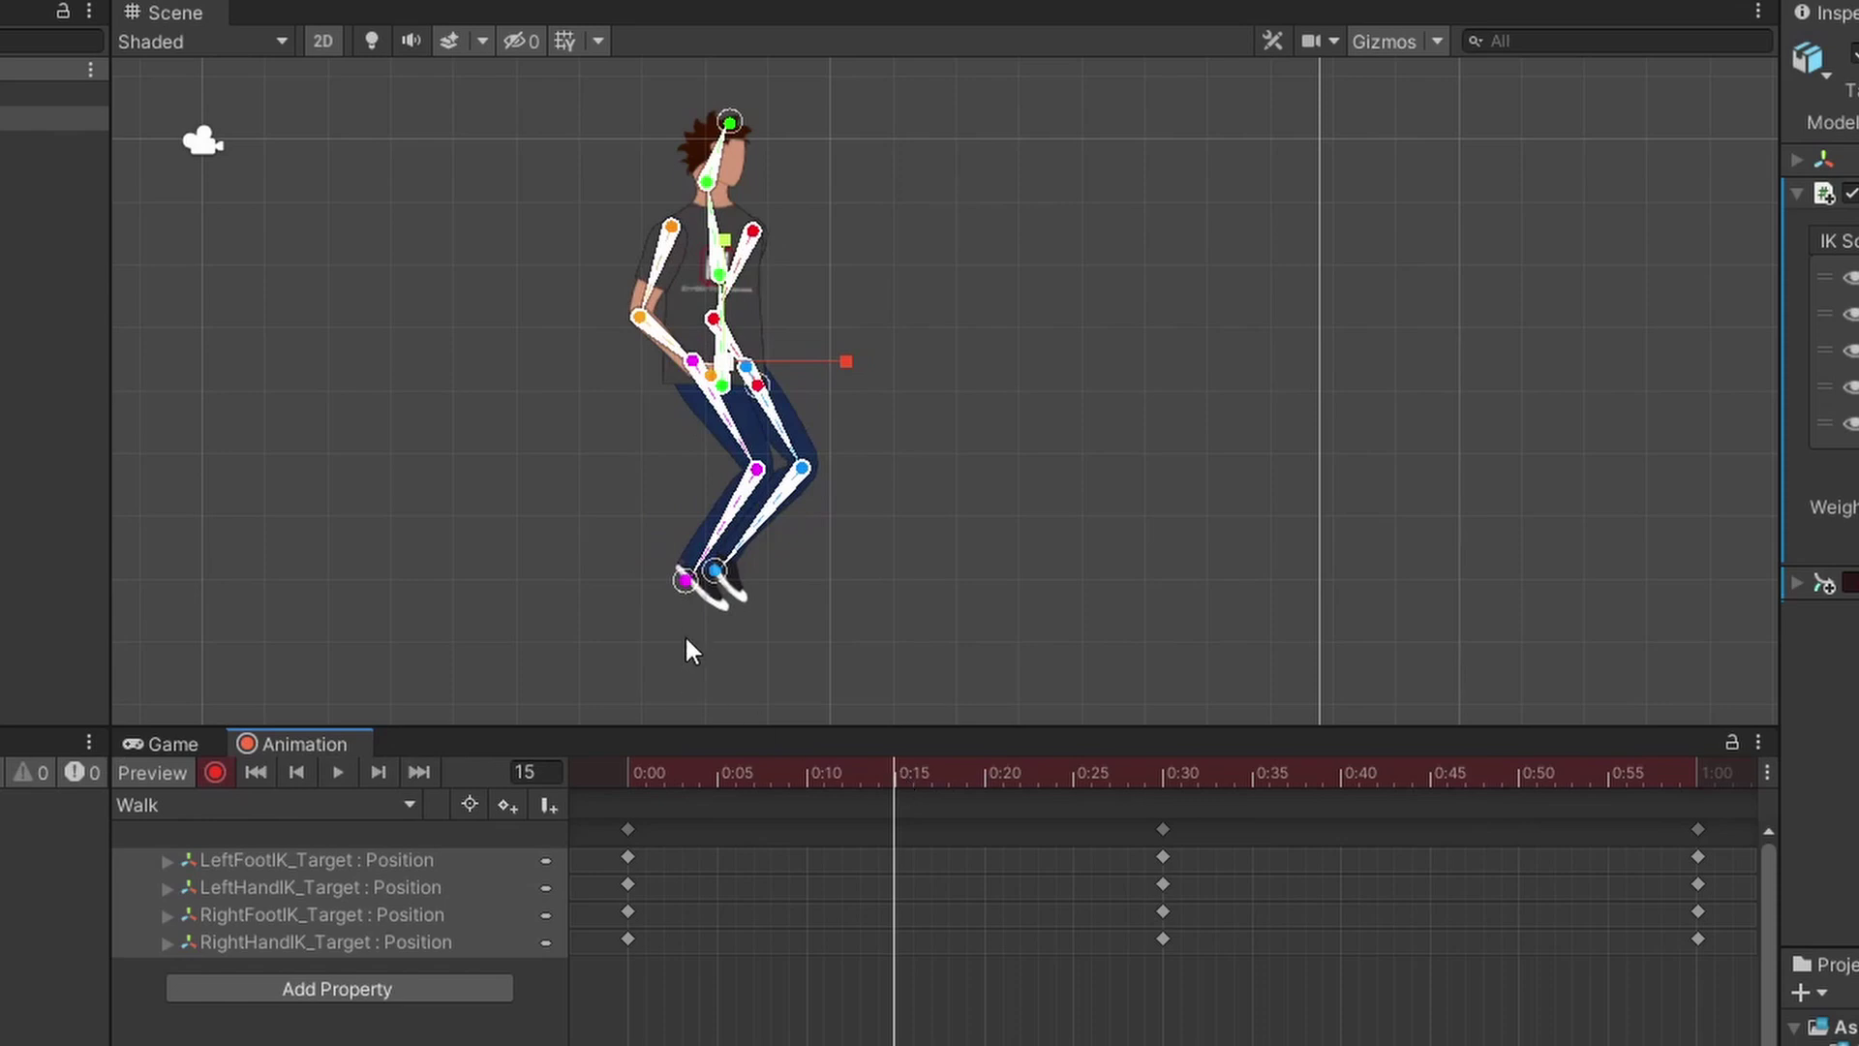
left_click_drag(682, 579, 677, 496)
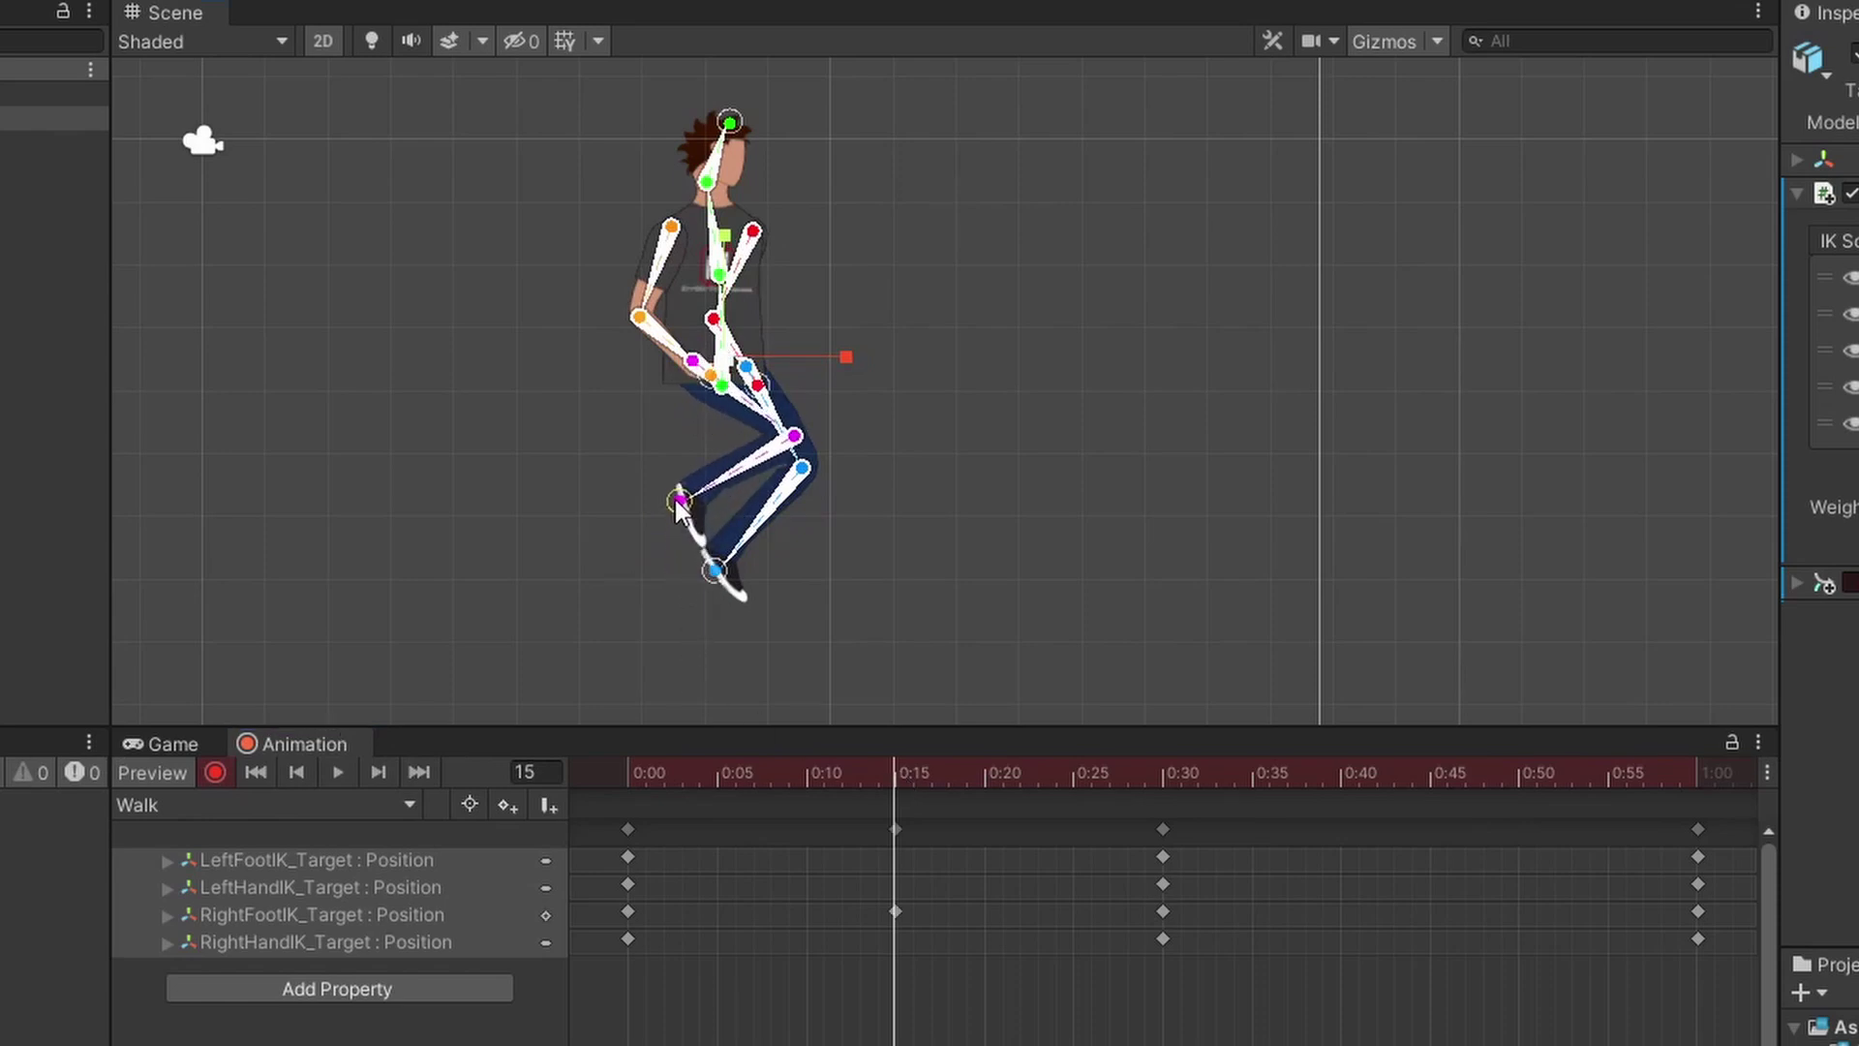